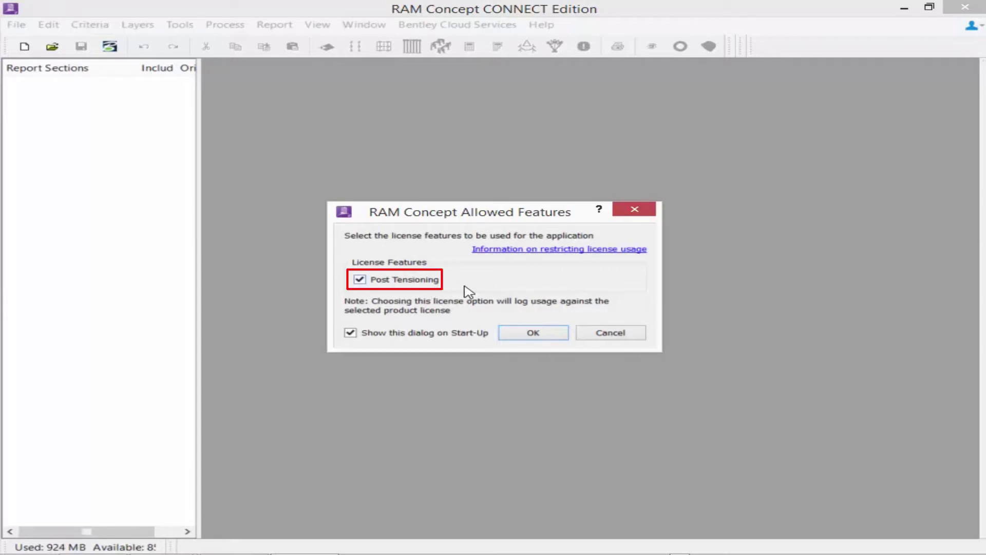
Turn off the Post Tensioning license feature and close the RAM Concept News Channel window.
{"action": "left_click", "coordinate": [360, 280]}
{"action": "left_click", "coordinate": [534, 334]}
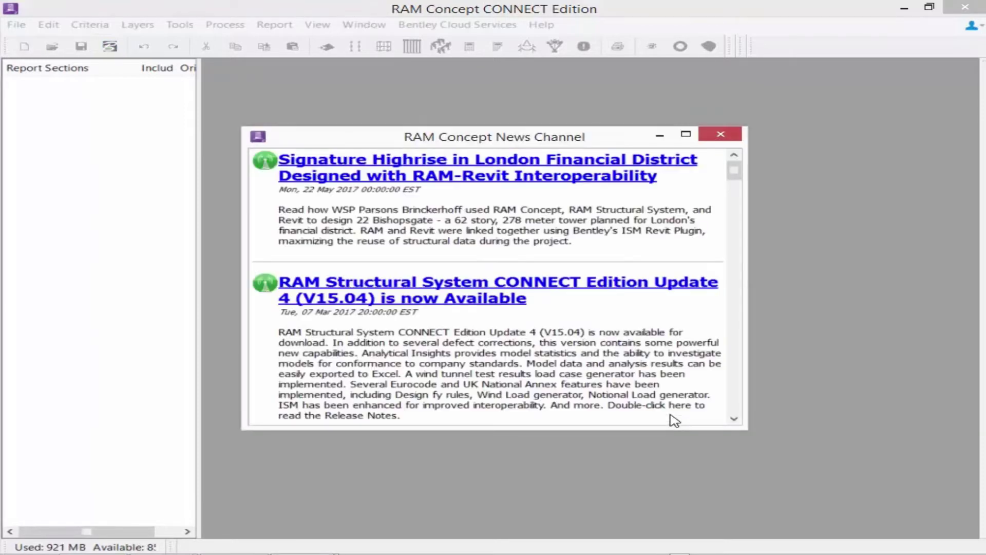
{"action": "left_click", "coordinate": [727, 138]}
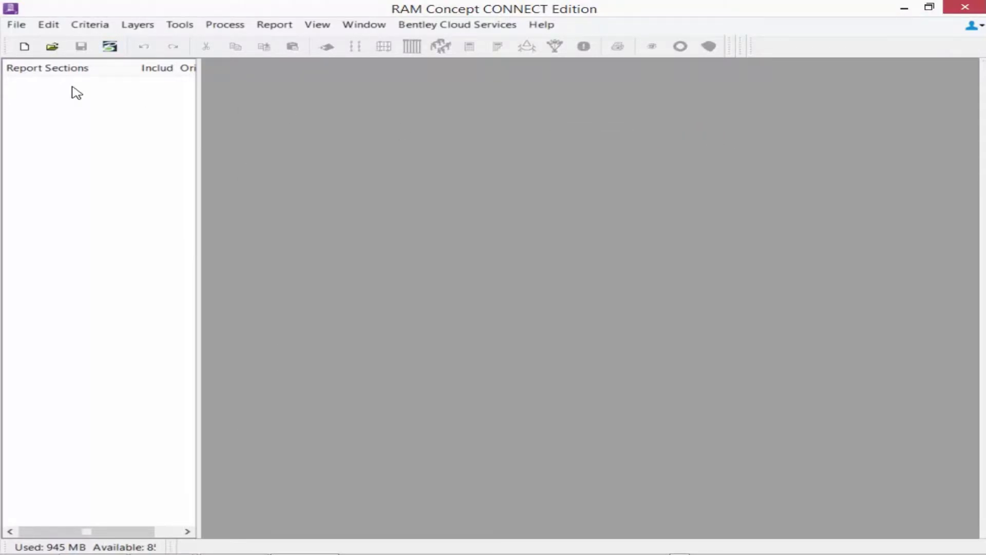
Create a new Untitled Elevated Floor model using ACI 318-11 / US Units.
{"action": "left_click", "coordinate": [17, 25]}
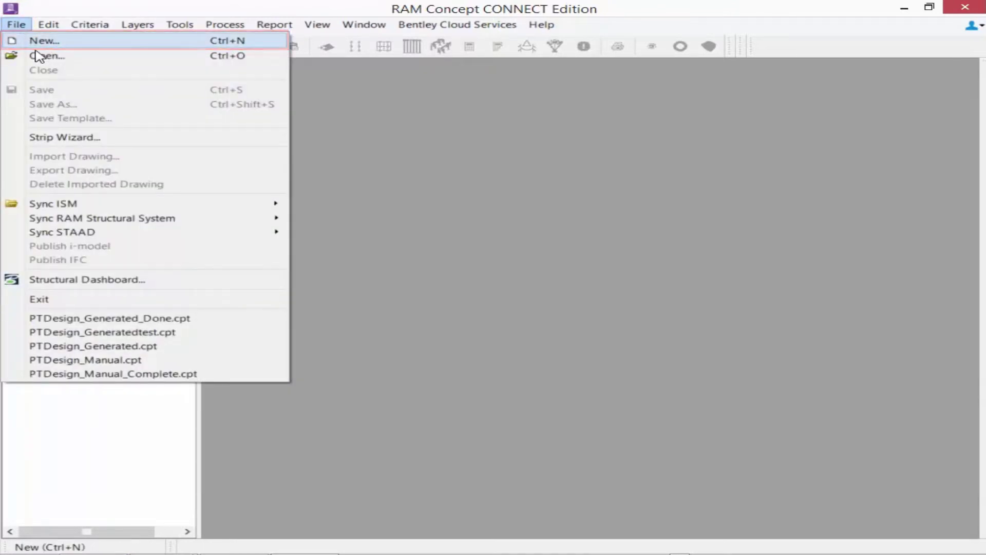
{"action": "left_click", "coordinate": [28, 42]}
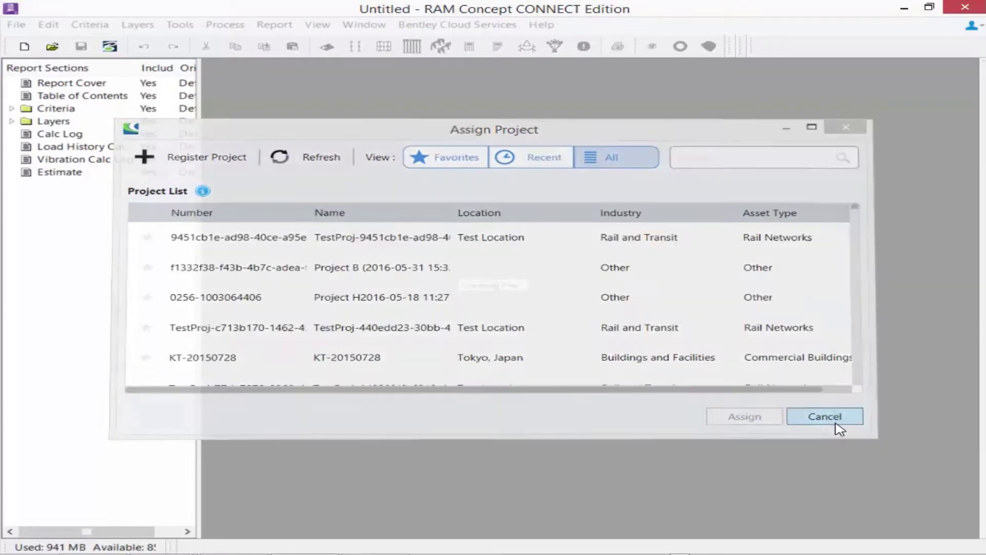
Skip project assignment and save the model as ElevatedSlab.cpt.
{"action": "left_click", "coordinate": [836, 425]}
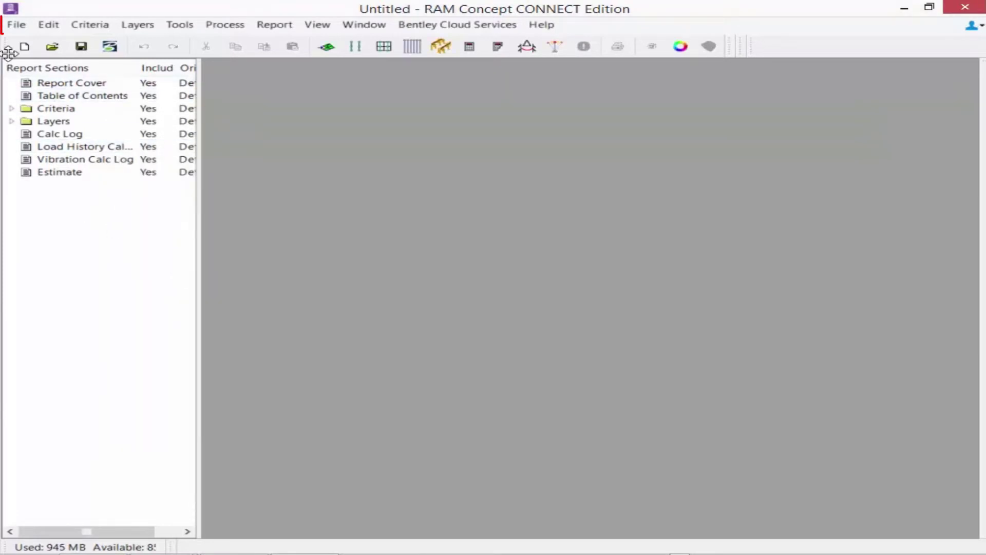
{"action": "left_click", "coordinate": [16, 24]}
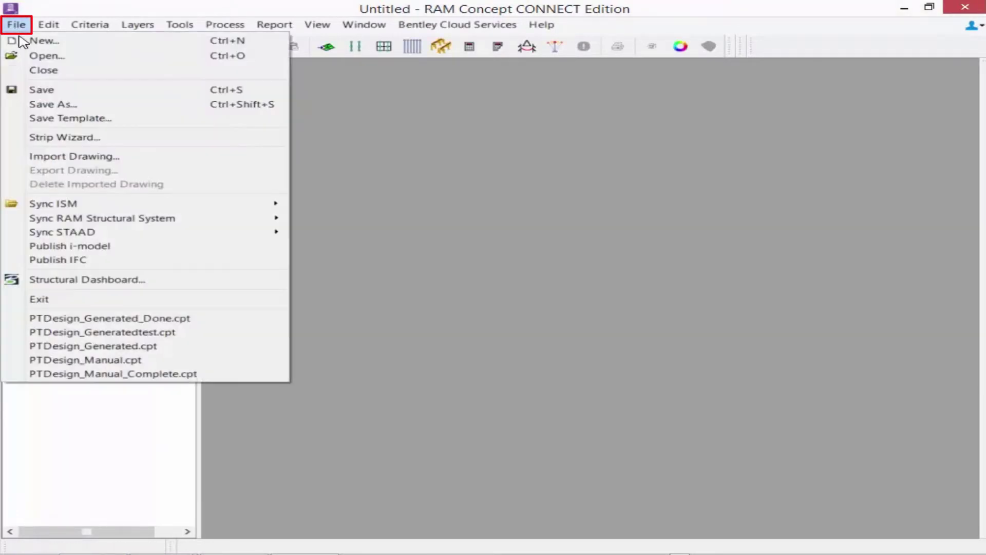
{"action": "left_click", "coordinate": [46, 105]}
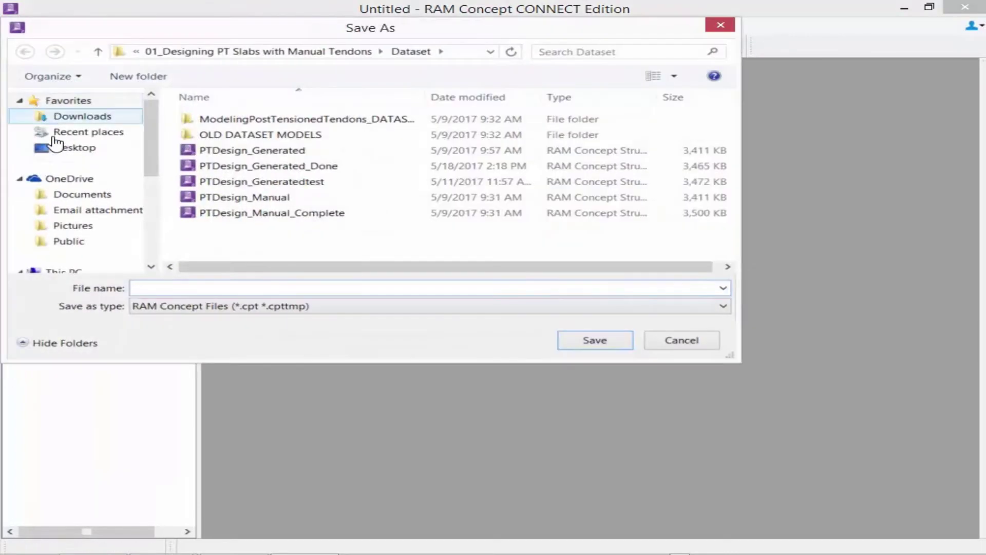
{"action": "type", "text": "Elev"}
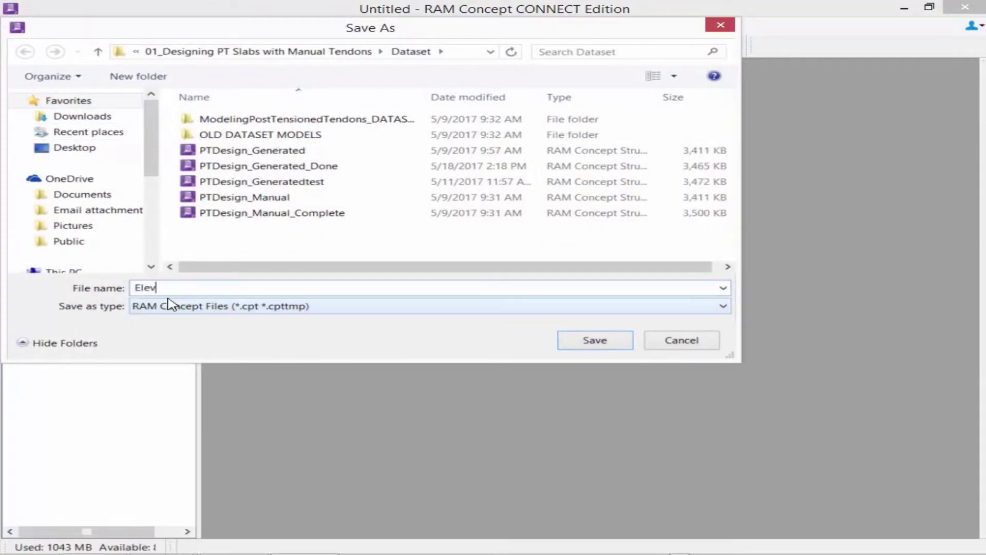
{"action": "type", "text": "atedSlab"}
{"action": "key", "text": "Return"}
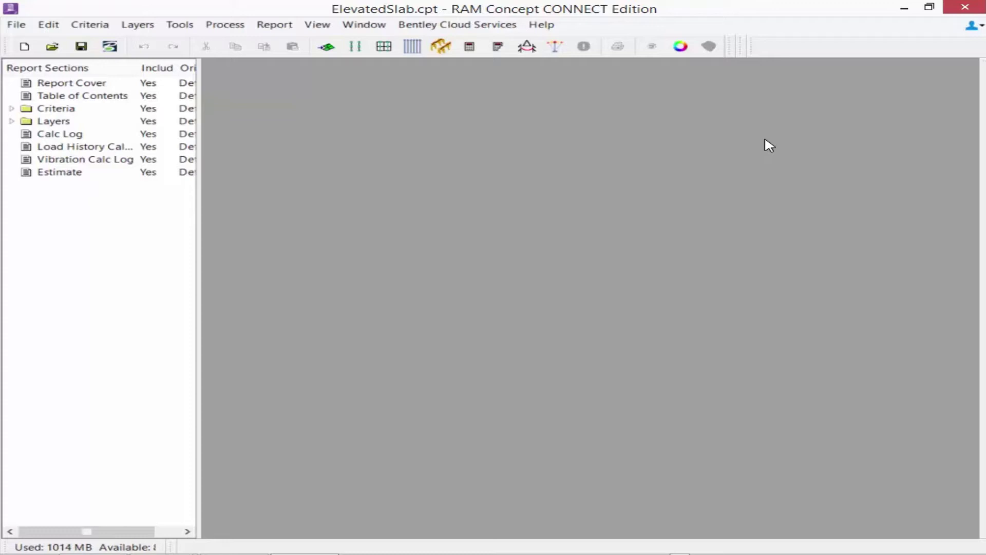
Browse the Layers menu's Drawing Import, Mesh Input, Loadings and Pattern submenus.
{"action": "left_click", "coordinate": [150, 27]}
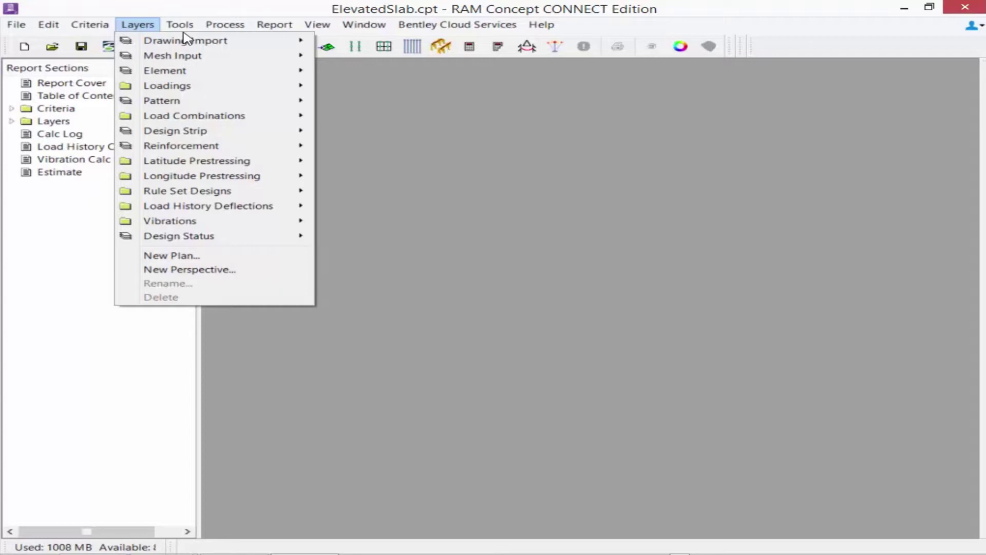
{"action": "mouse_move", "coordinate": [161, 45]}
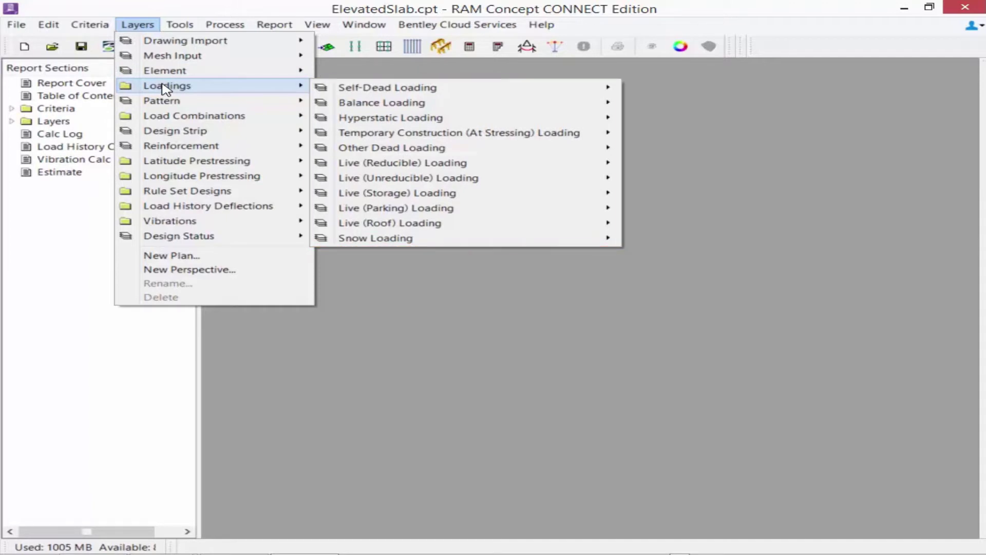
{"action": "mouse_move", "coordinate": [171, 104]}
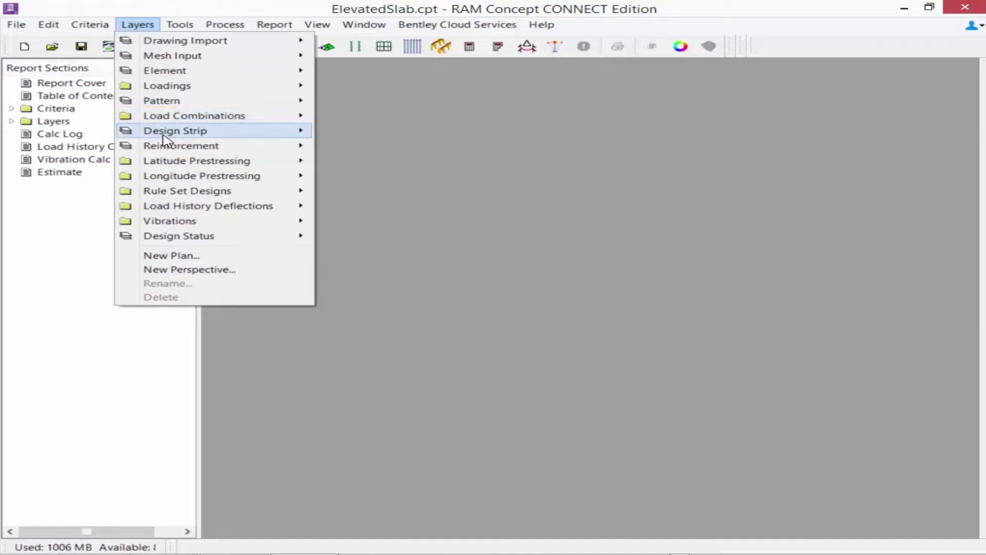
Review the Latitude/Longitude Prestressing, Rule Set Designs, Vibrations and Design Status submenus, then dismiss the menu.
{"action": "mouse_move", "coordinate": [164, 135]}
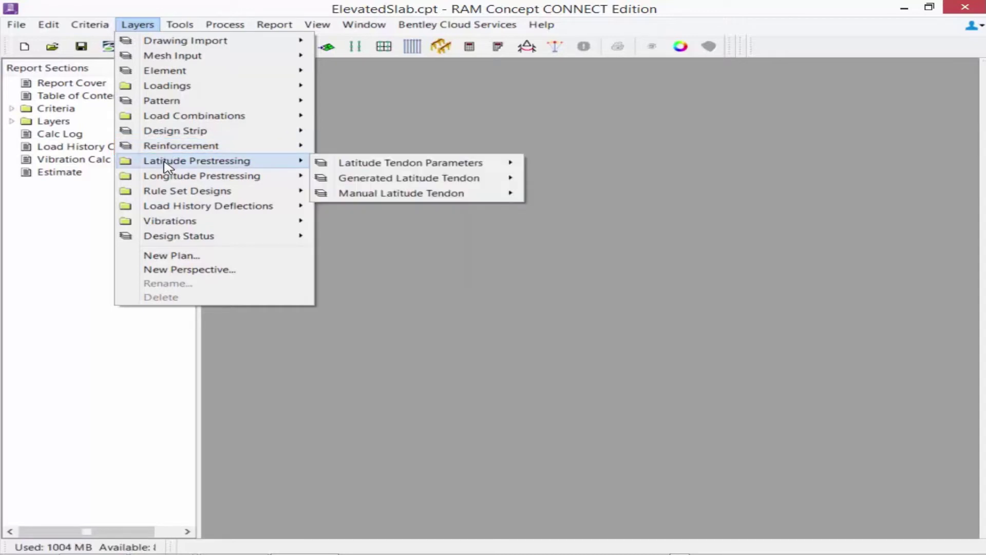
{"action": "mouse_move", "coordinate": [168, 176]}
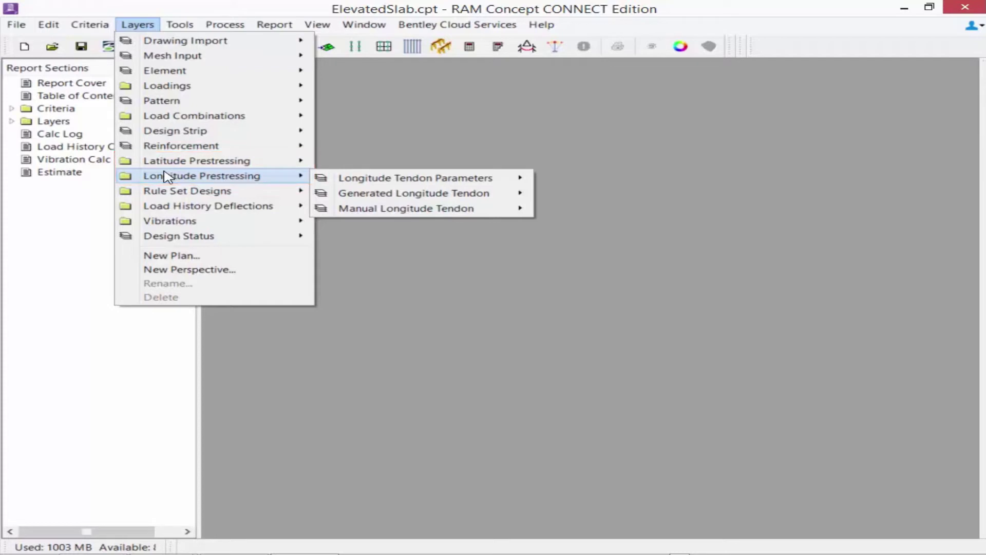
{"action": "mouse_move", "coordinate": [172, 195]}
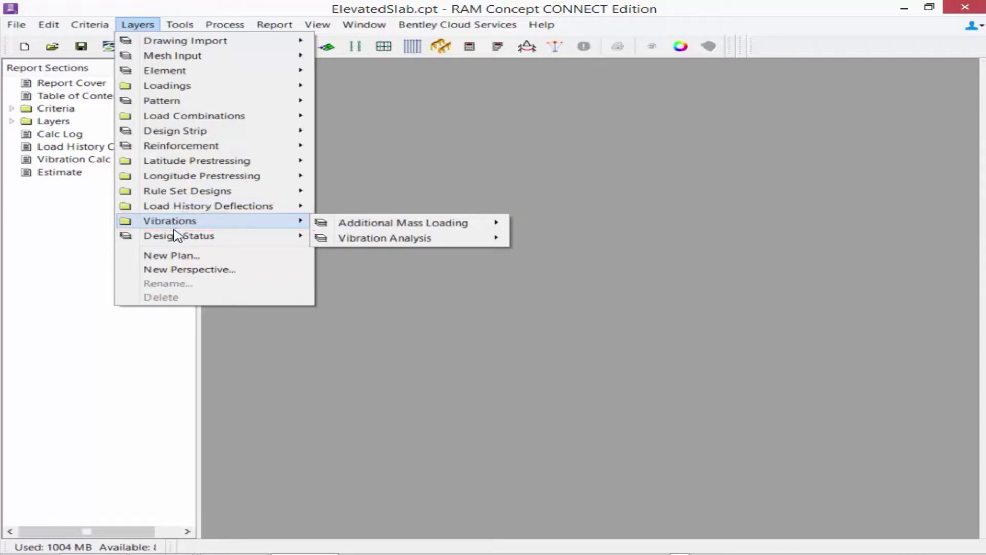
{"action": "mouse_move", "coordinate": [177, 238]}
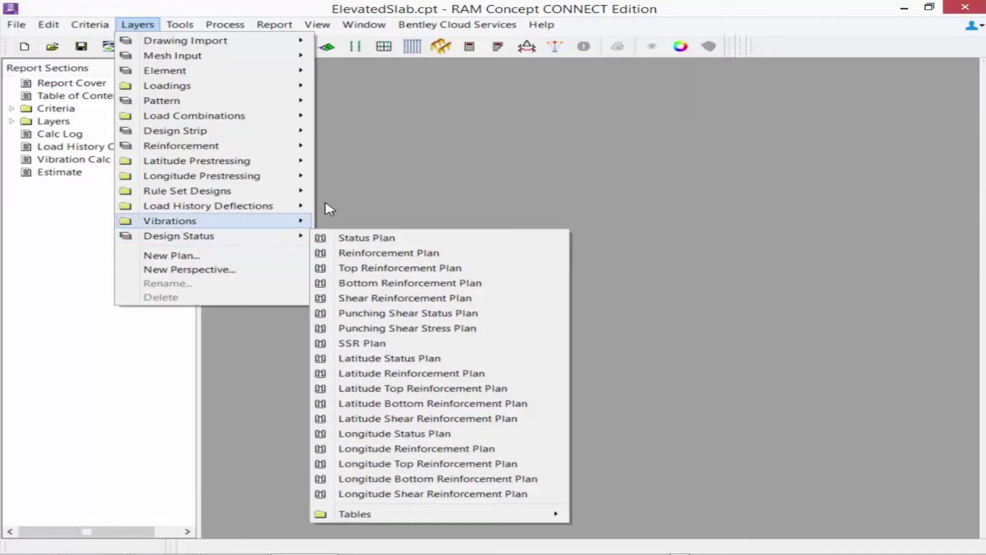
{"action": "left_click", "coordinate": [597, 202]}
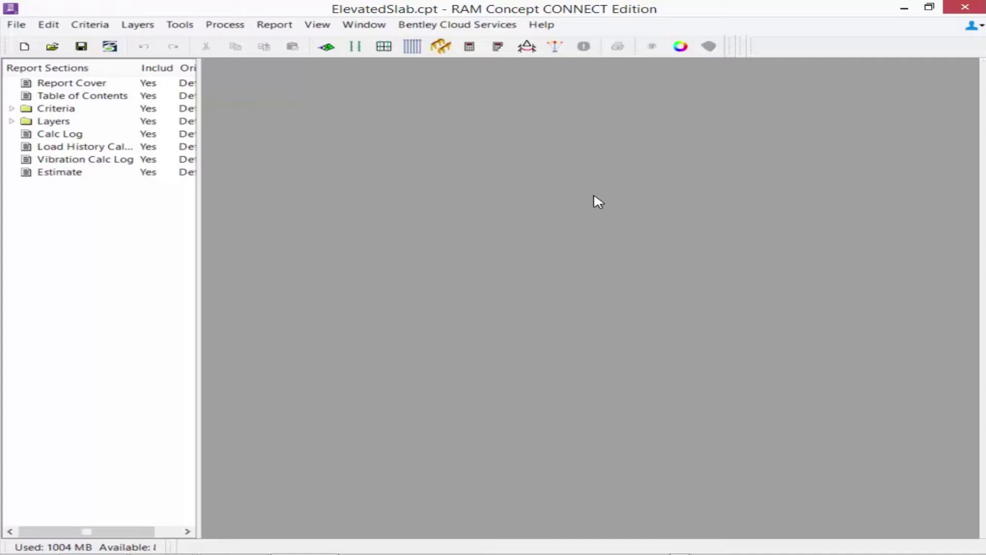
Open the visible-objects settings and the Units criteria window.
{"action": "left_click", "coordinate": [652, 48]}
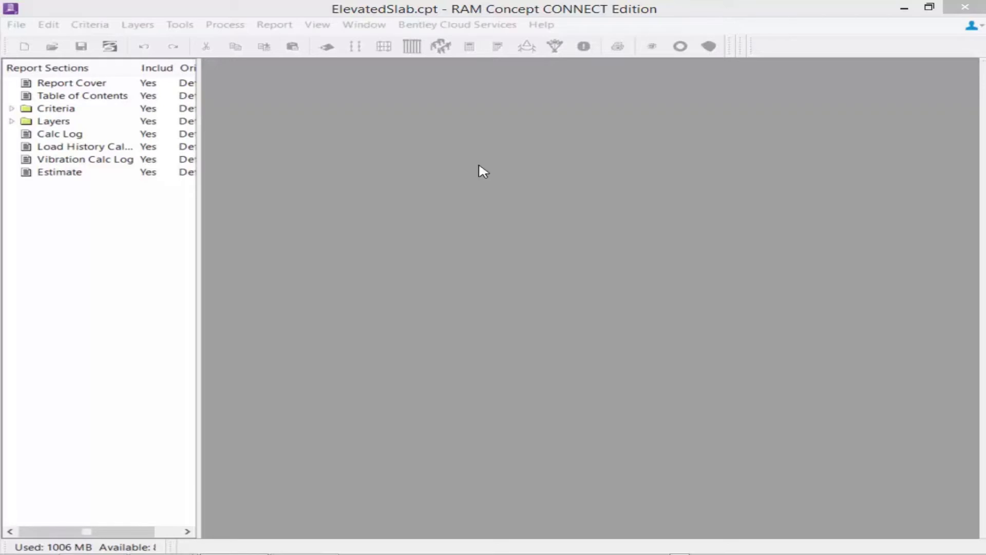
{"action": "left_click", "coordinate": [101, 29]}
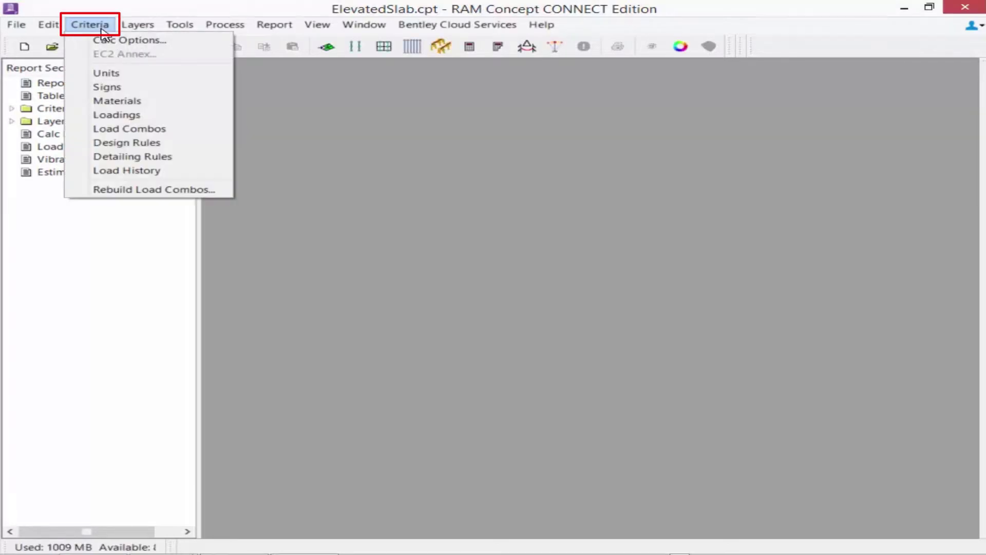
{"action": "left_click", "coordinate": [128, 88]}
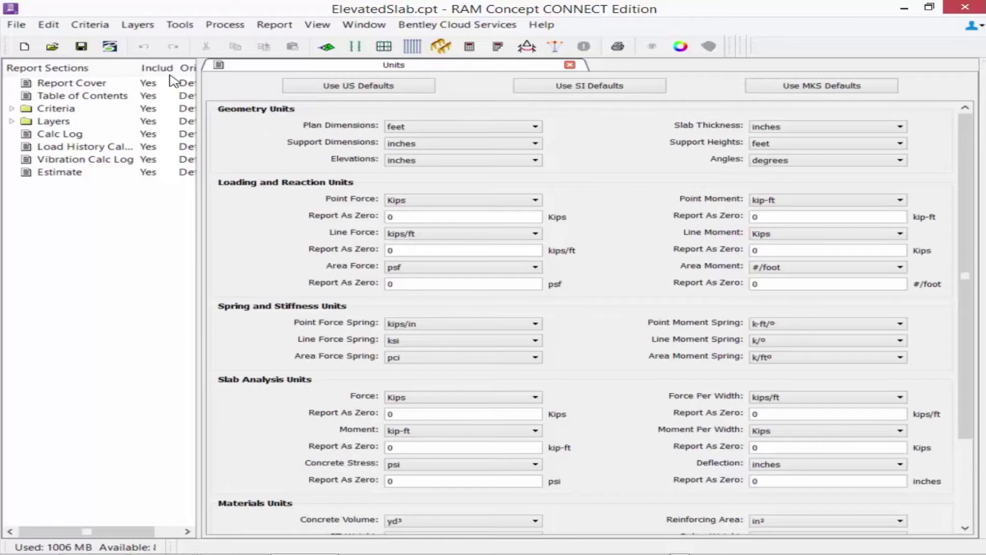
On the Signs criteria page, reverse the third Positive Loads sign convention.
{"action": "left_click", "coordinate": [90, 25]}
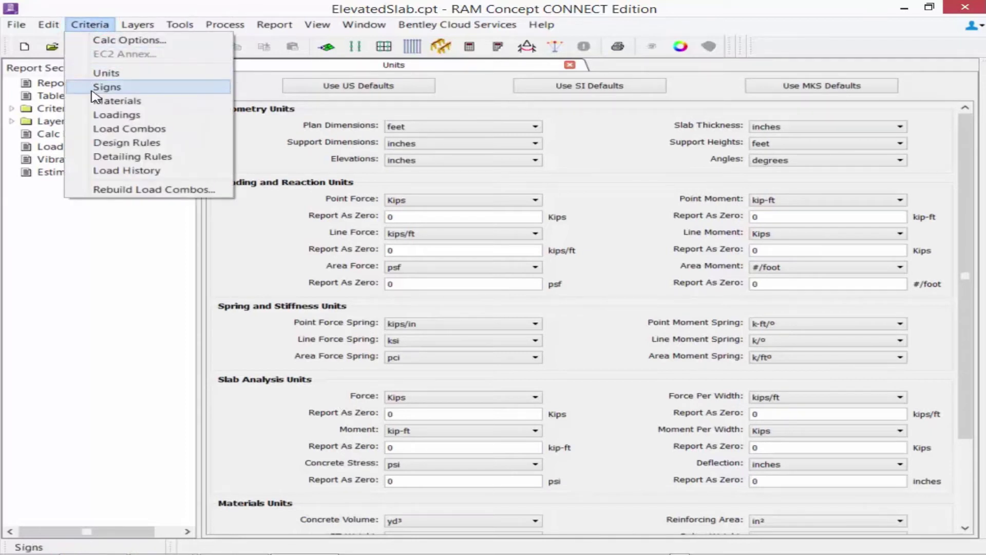
{"action": "left_click", "coordinate": [106, 87]}
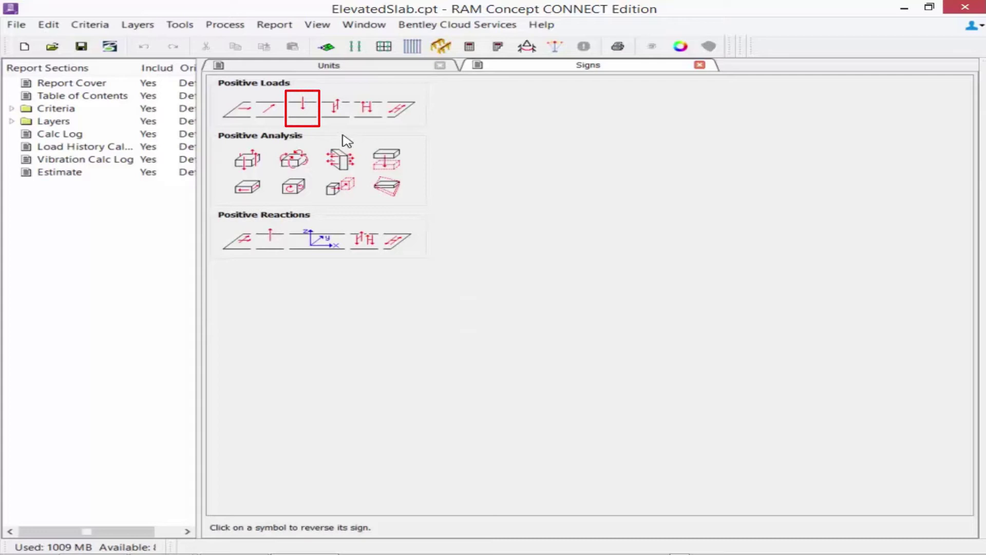
{"action": "left_click", "coordinate": [310, 112]}
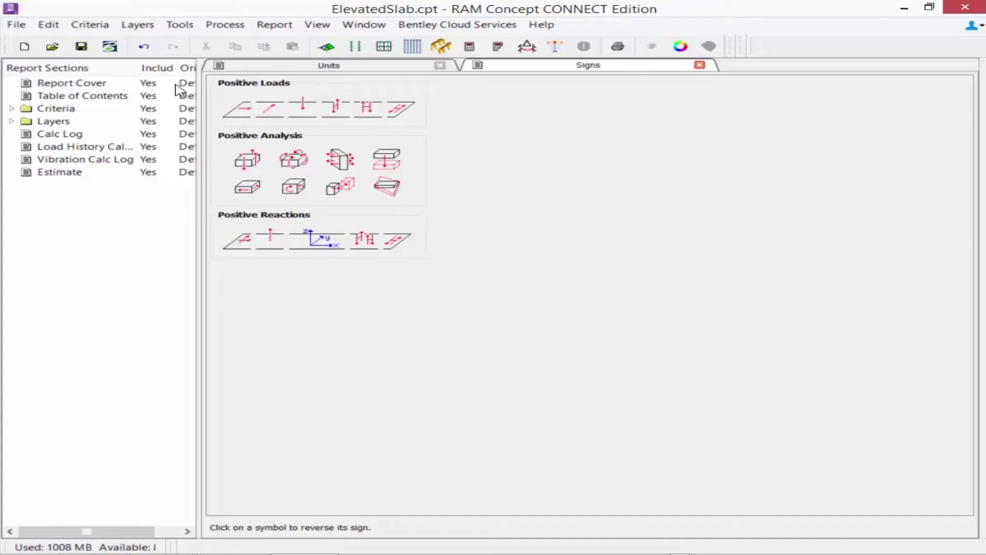
{"action": "left_click", "coordinate": [90, 25]}
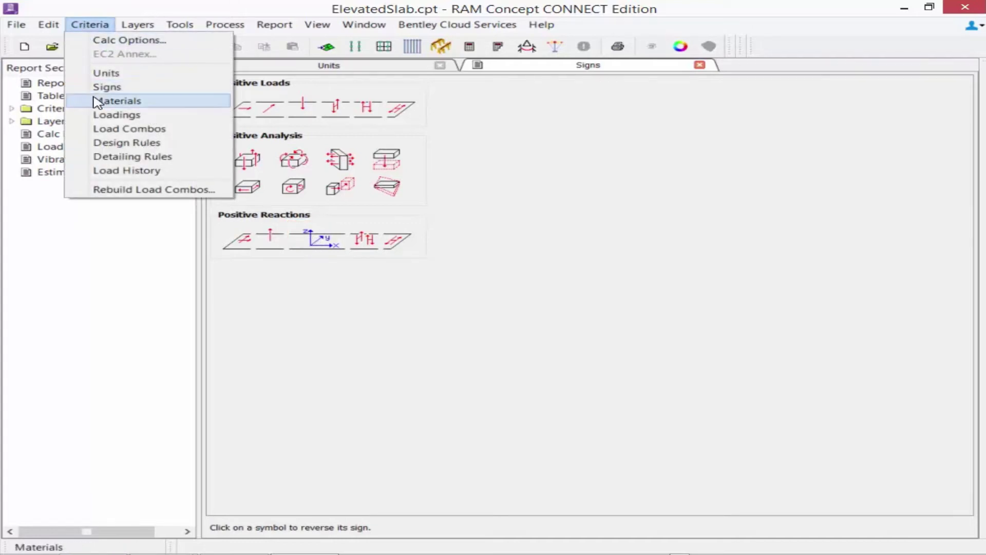
Open the Materials and Loadings criteria windows to review default loadings and pattern factors.
{"action": "left_click", "coordinate": [118, 101]}
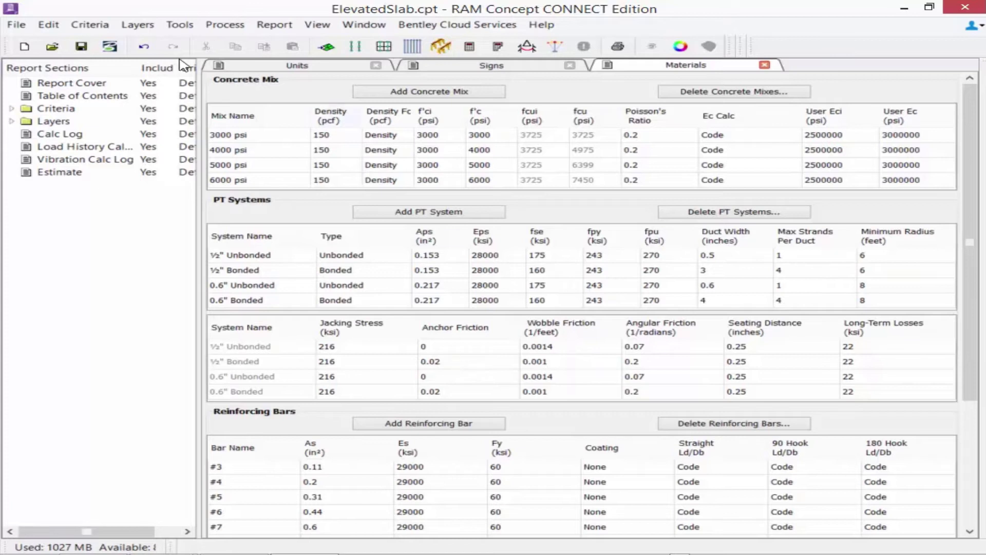
{"action": "left_click", "coordinate": [91, 25]}
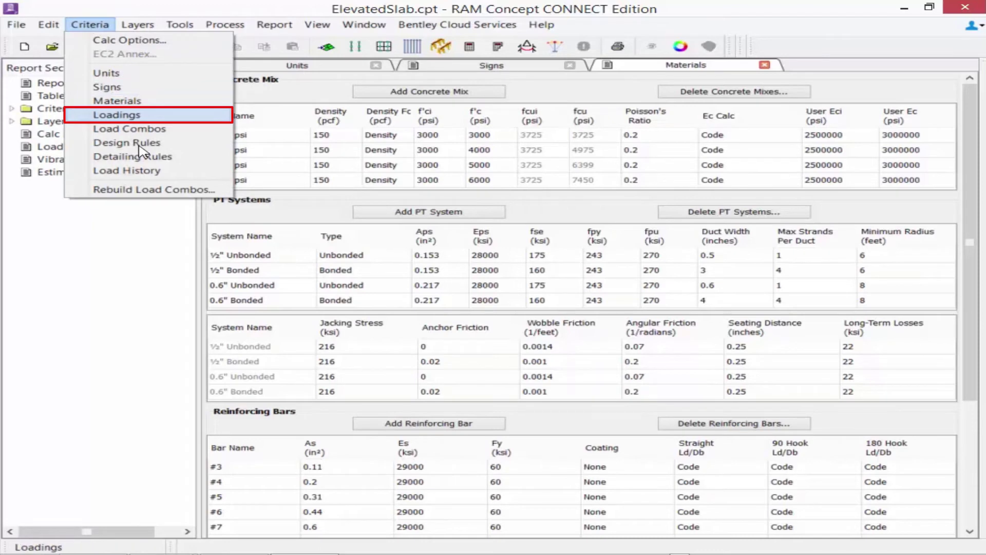
{"action": "left_click", "coordinate": [116, 115]}
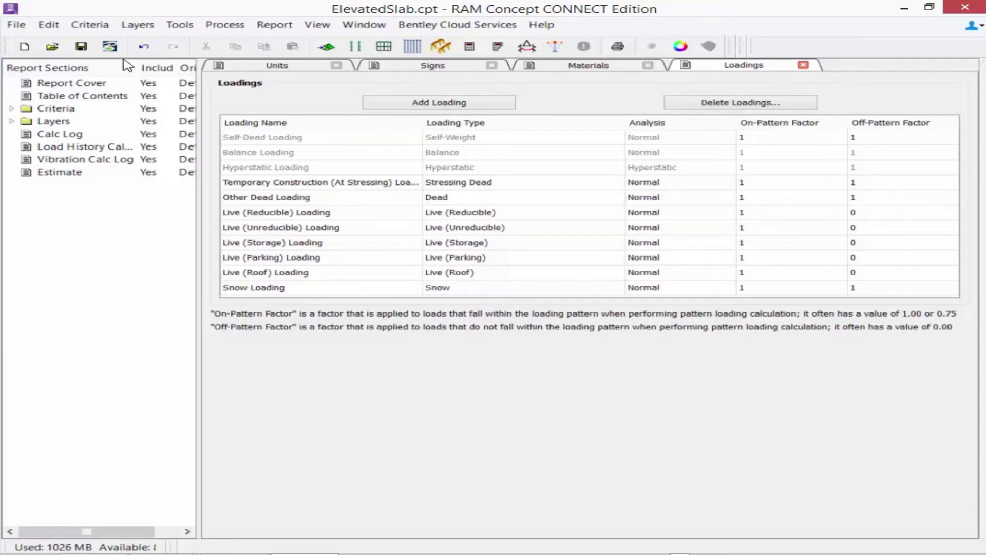
{"action": "left_click", "coordinate": [98, 26]}
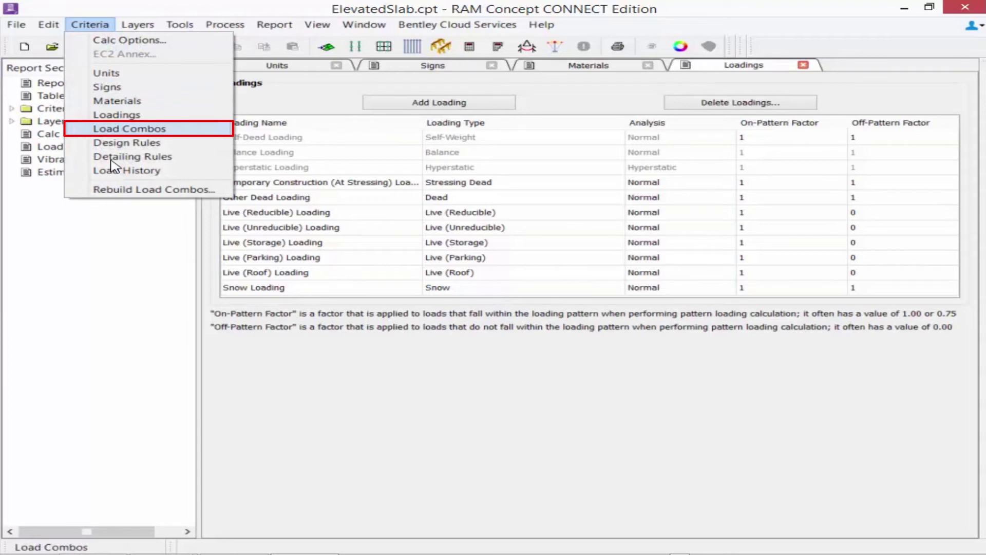
Open the Load Combinations window listing All Dead LC and Dead + Balance LC.
{"action": "key", "text": "Return"}
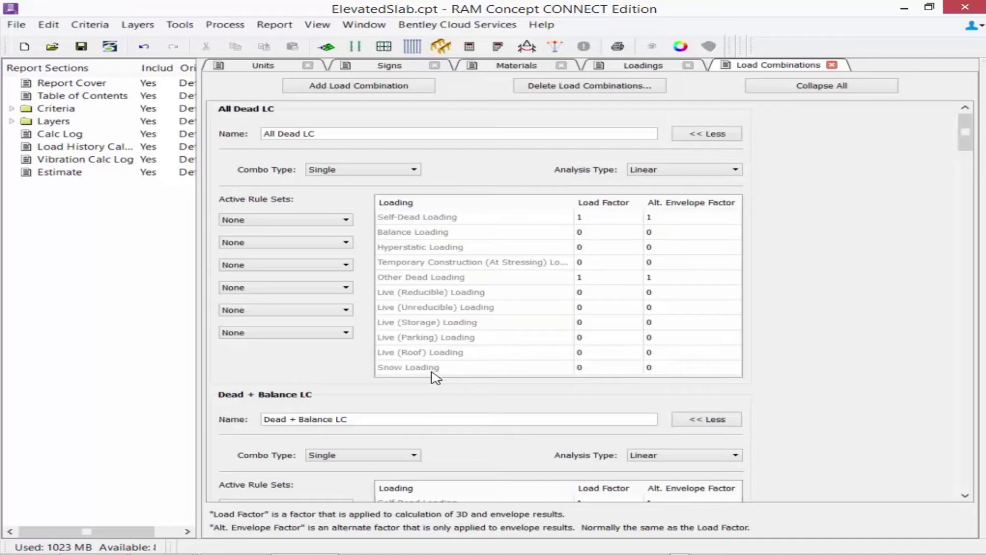
{"action": "left_click", "coordinate": [117, 27]}
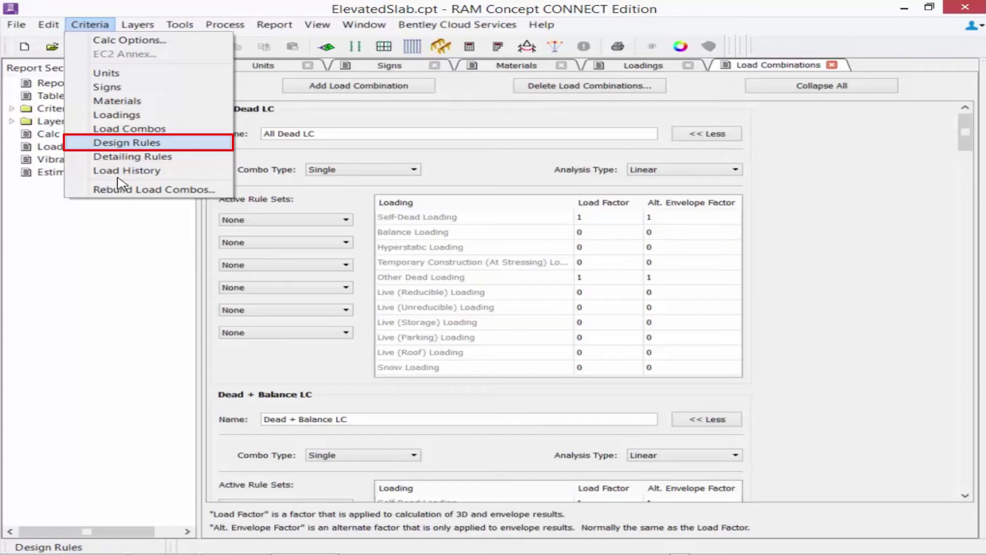
Open the Design Rules window showing Code Minimum Design through Strength Design.
{"action": "left_click", "coordinate": [127, 142]}
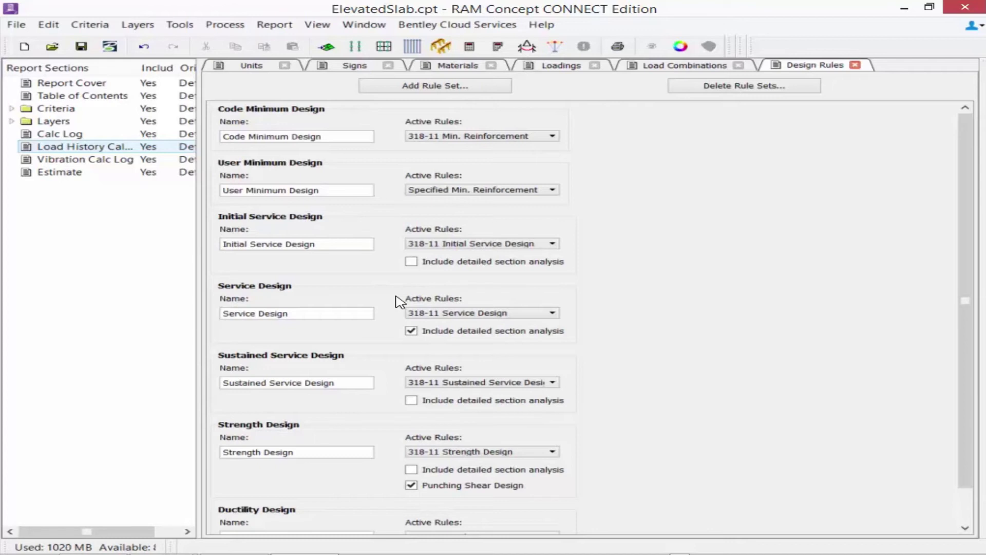
{"action": "left_click", "coordinate": [92, 25]}
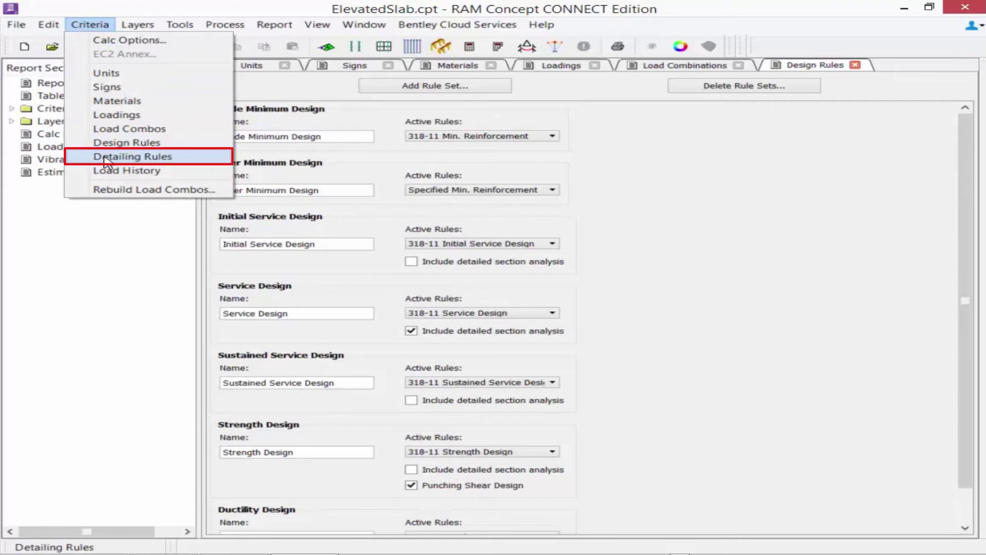
Open the Detailing Rules window, then the Load History window with its three steps.
{"action": "left_click", "coordinate": [133, 156]}
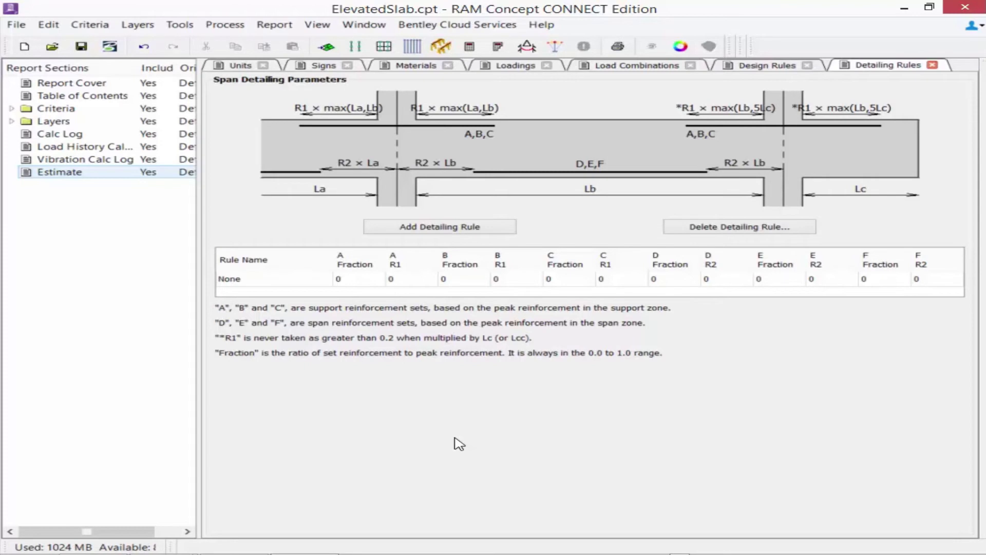
{"action": "left_click", "coordinate": [90, 25]}
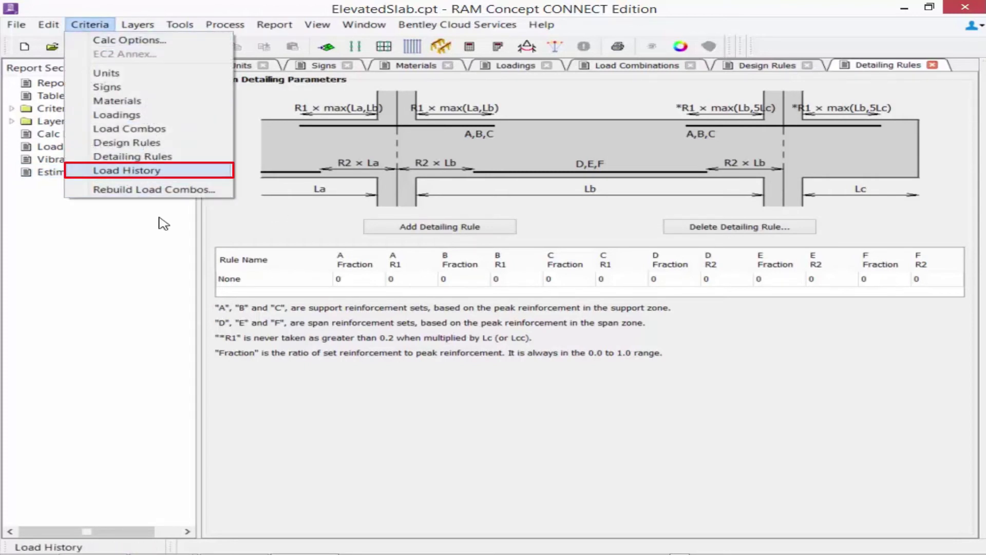
{"action": "key", "text": "Return"}
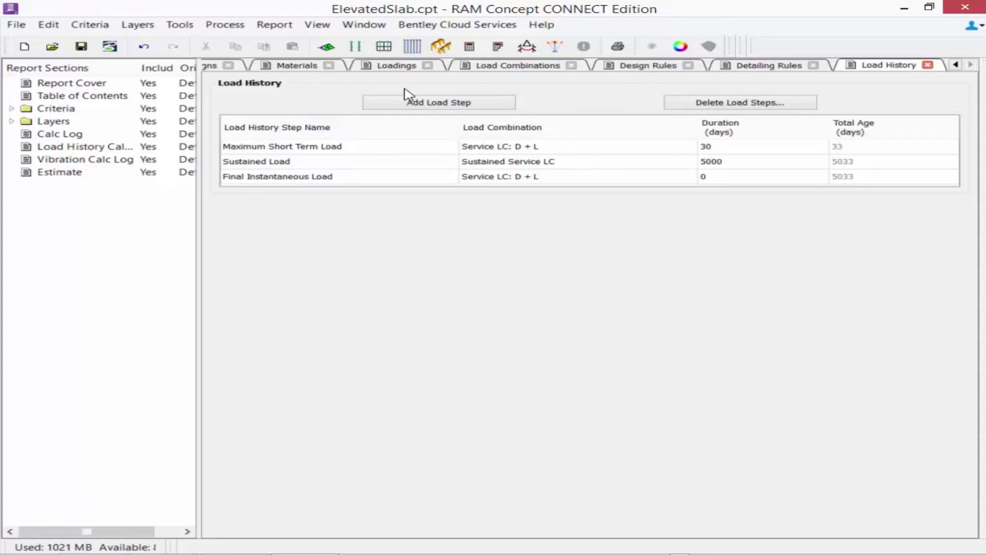
Close the Materials, Signs, Units, Loadings and Load Combinations pages.
{"action": "left_click", "coordinate": [329, 65]}
{"action": "left_click", "coordinate": [345, 66]}
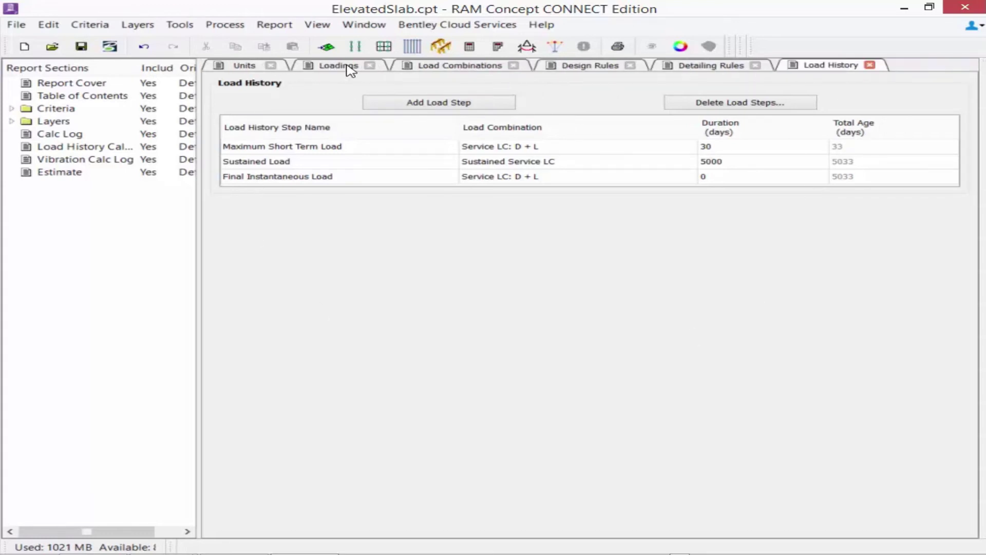
{"action": "left_click", "coordinate": [271, 65]}
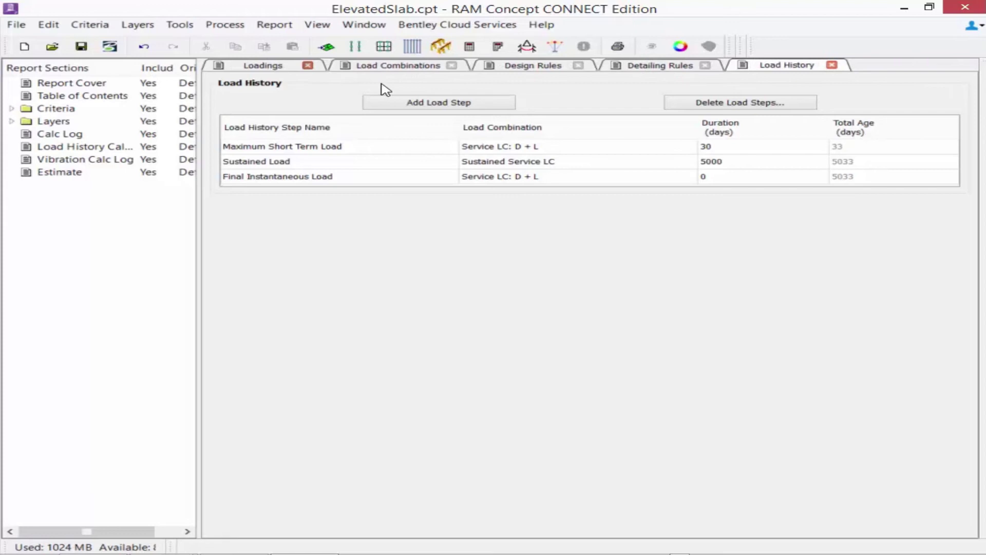
{"action": "left_click", "coordinate": [309, 65]}
{"action": "left_click", "coordinate": [335, 66]}
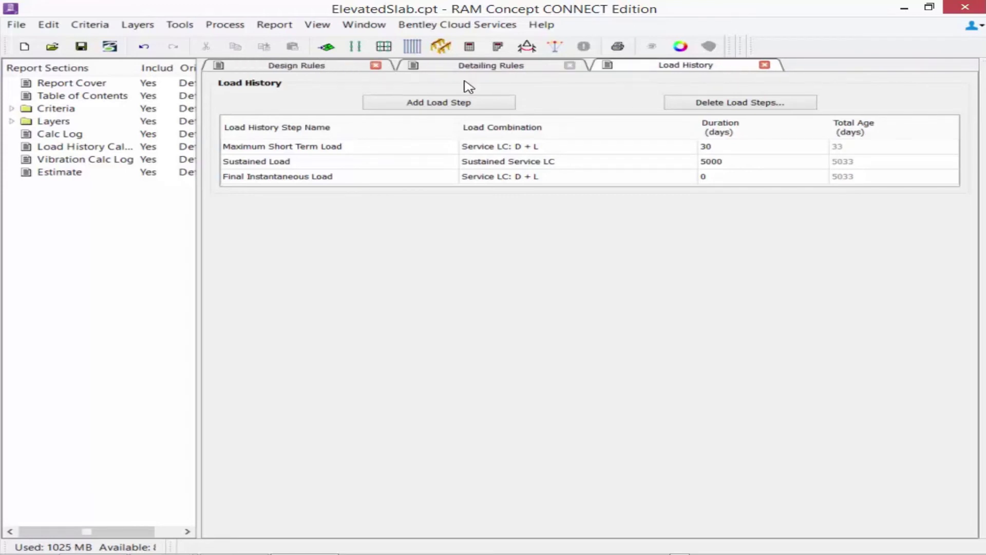
Close the Design Rules, Detailing Rules and Load History pages, then open the Mesh Input standard plan.
{"action": "left_click", "coordinate": [375, 65]}
{"action": "left_click", "coordinate": [440, 65]}
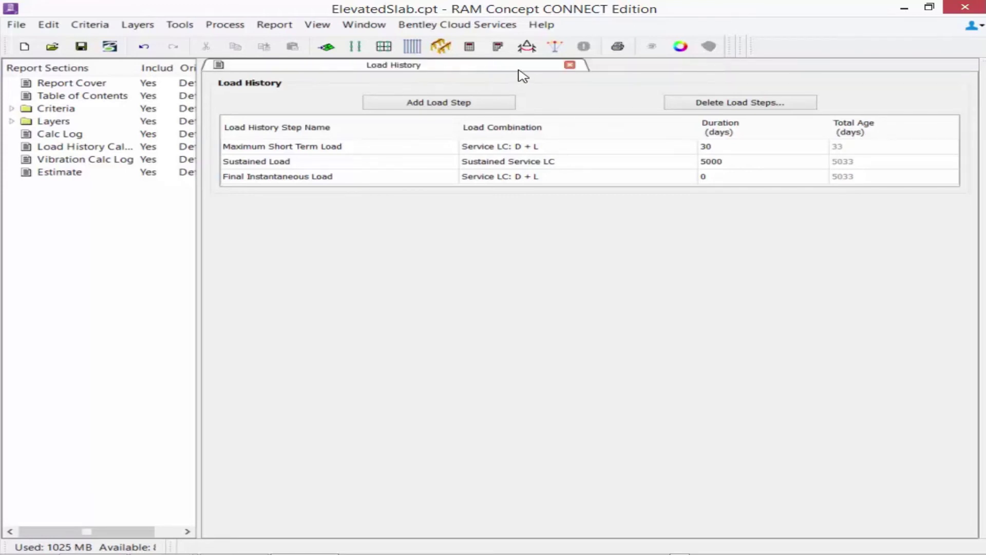
{"action": "left_click", "coordinate": [569, 66]}
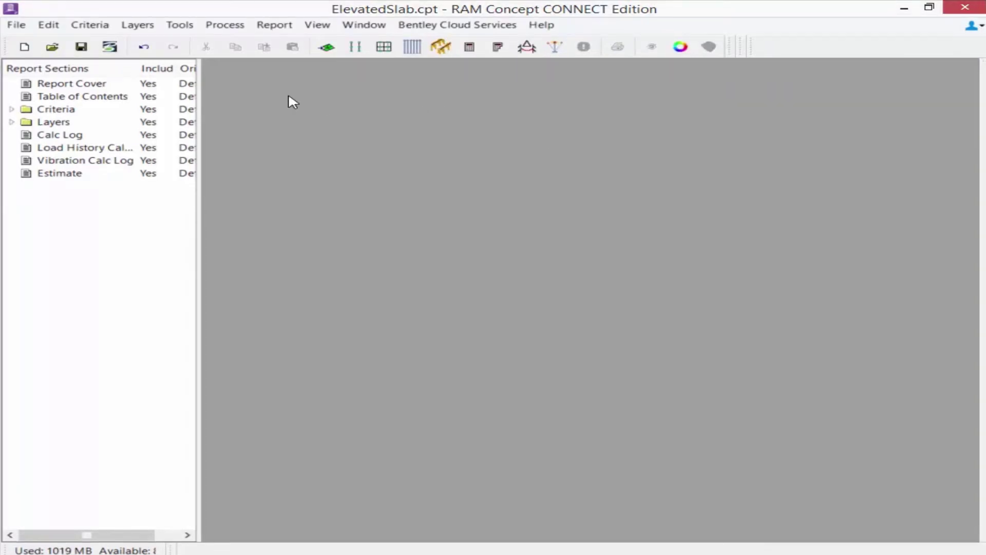
{"action": "left_click", "coordinate": [138, 25]}
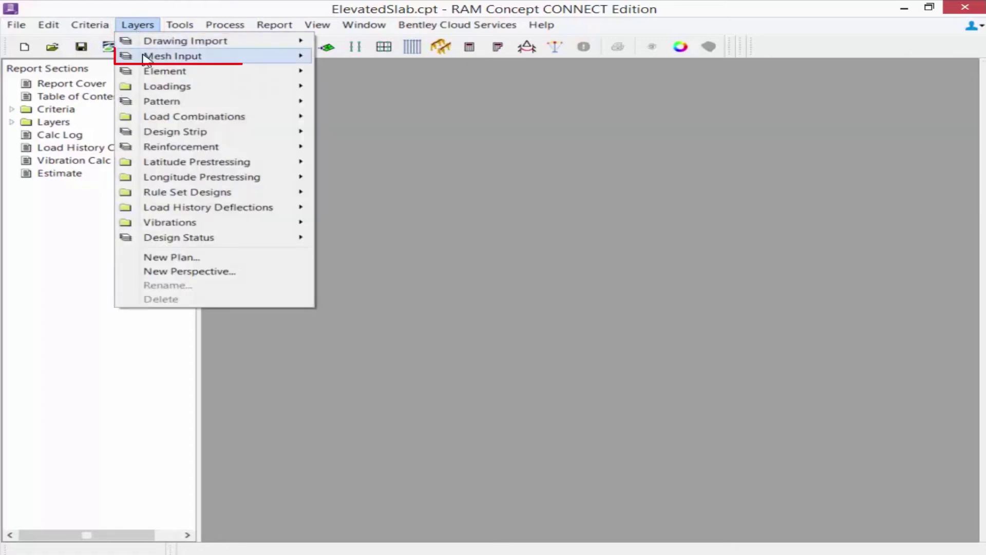
{"action": "mouse_move", "coordinate": [172, 57]}
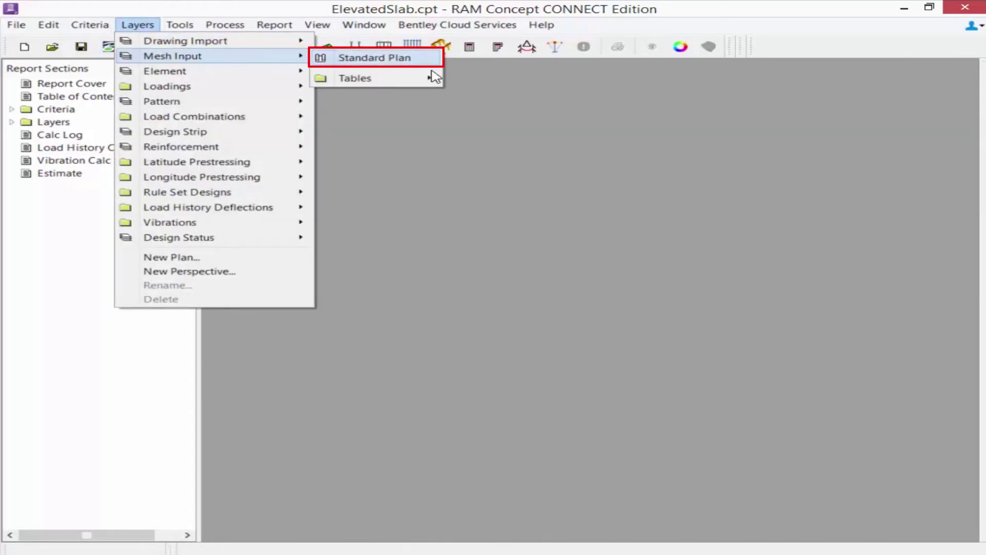
{"action": "left_click", "coordinate": [355, 58]}
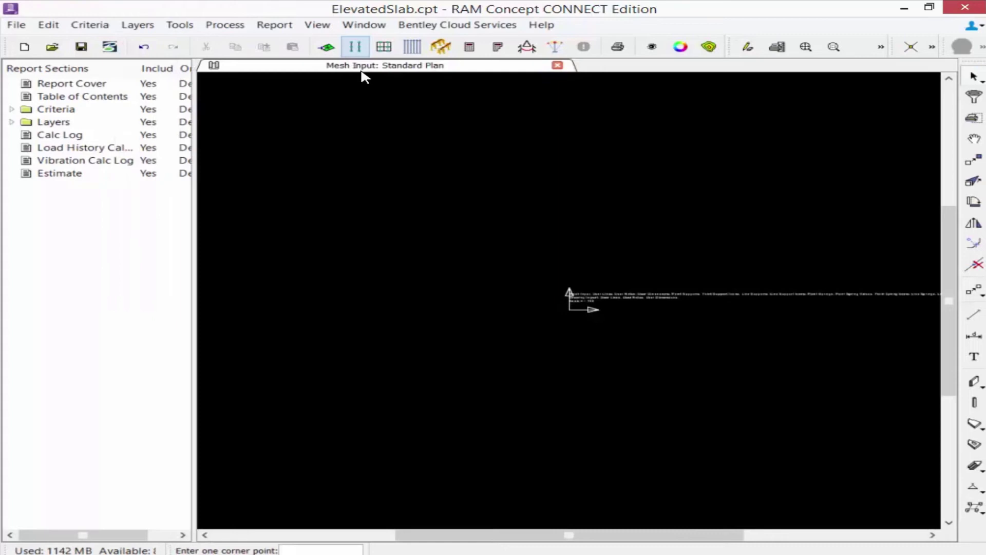
{"action": "mouse_move", "coordinate": [739, 47]}
{"action": "left_mouse_down"}
{"action": "mouse_move", "coordinate": [720, 65]}
{"action": "mouse_move", "coordinate": [454, 77]}
{"action": "mouse_move", "coordinate": [21, 70]}
{"action": "left_mouse_up"}
{"action": "left_click_drag", "start_coordinate": [897, 53], "coordinate": [308, 70]}
{"action": "left_click_drag", "start_coordinate": [945, 47], "coordinate": [604, 70]}
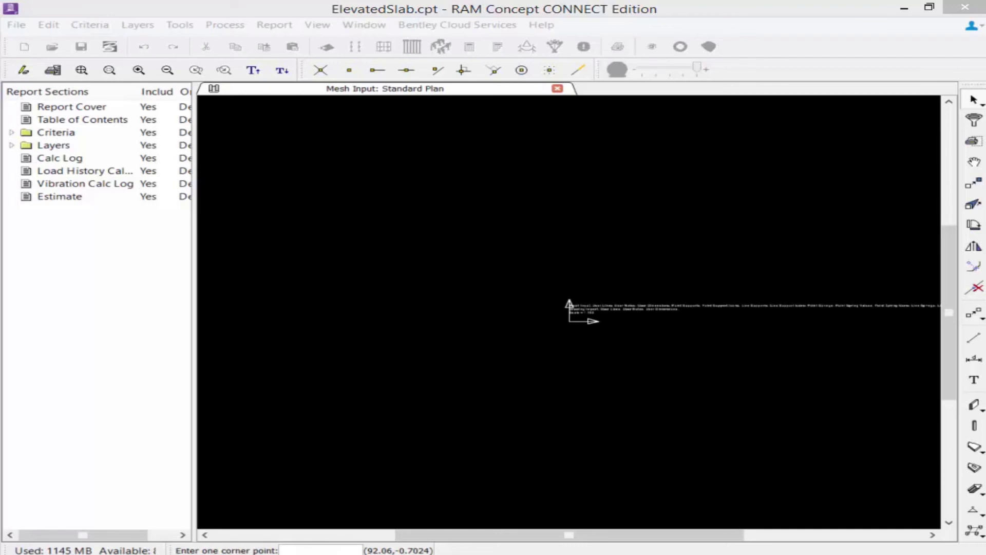
Set a 5 ft × 5 ft plan grid with origin 0,0 and no rotation, and show it.
{"action": "left_click", "coordinate": [317, 24]}
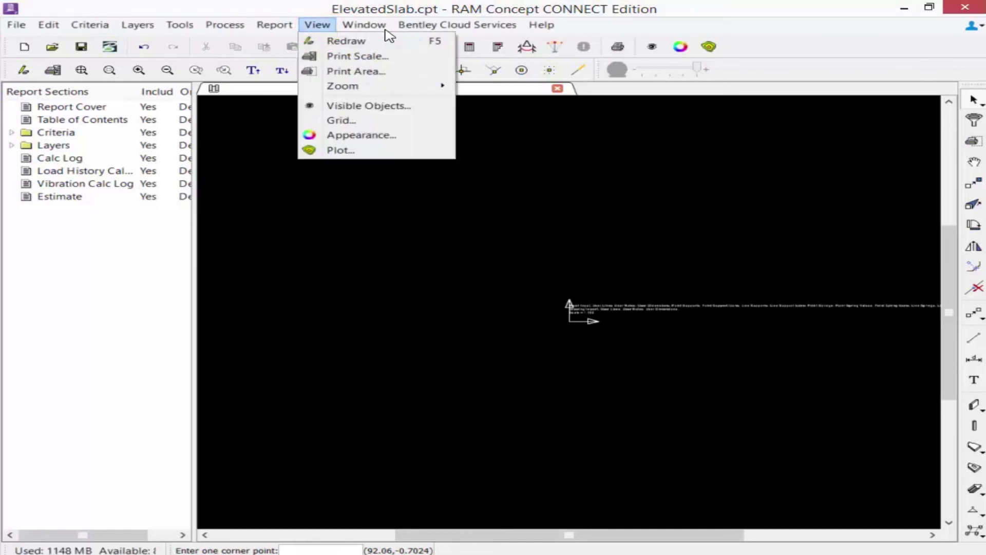
{"action": "left_click", "coordinate": [343, 123]}
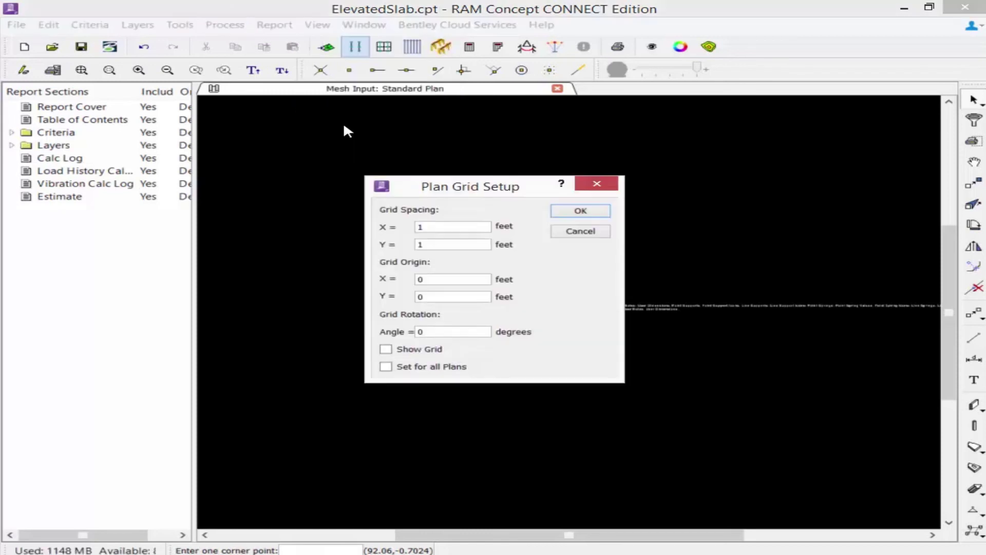
{"action": "double_click", "coordinate": [427, 226]}
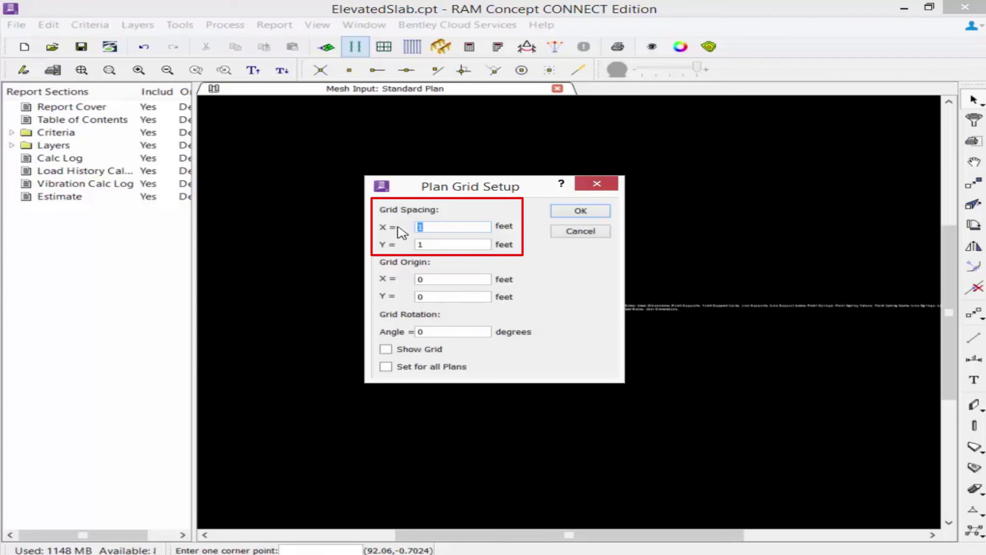
{"action": "type", "text": "5"}
{"action": "key", "text": "Tab"}
{"action": "type", "text": "5"}
{"action": "left_click", "coordinate": [436, 279]}
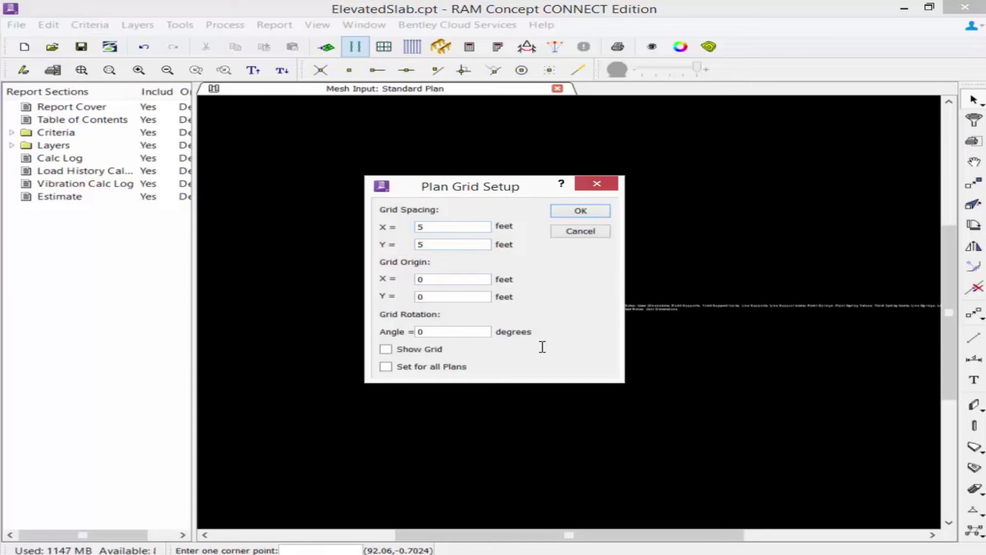
{"action": "left_click", "coordinate": [435, 294]}
{"action": "left_click", "coordinate": [441, 333]}
{"action": "left_click", "coordinate": [386, 350]}
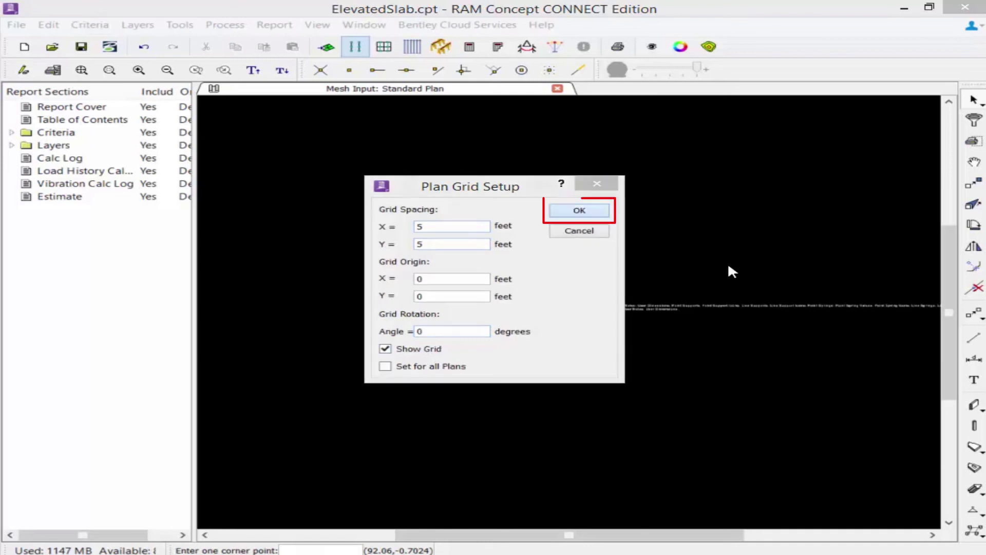
{"action": "key", "text": "Return"}
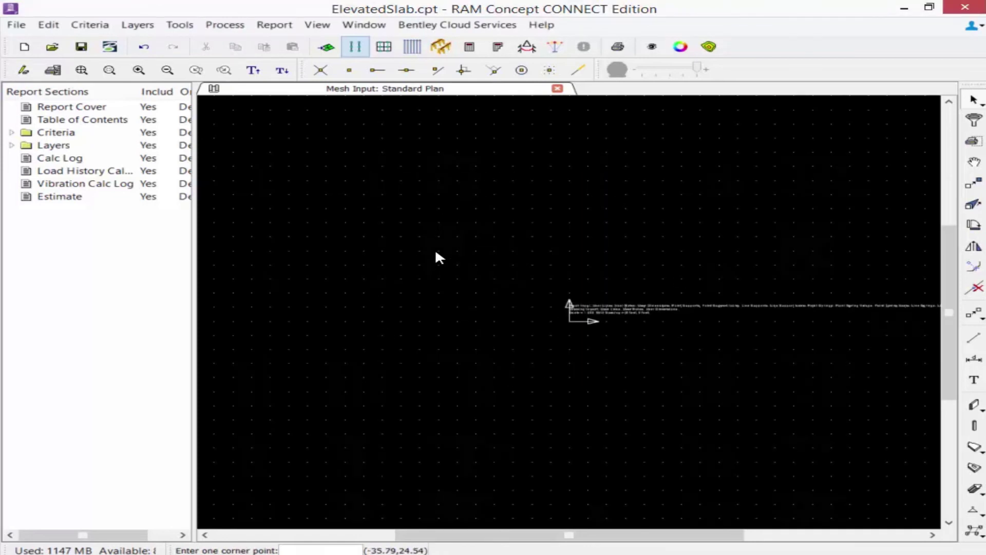
Start the Column tool, switching Snap to Grid on and then back off.
{"action": "left_click", "coordinate": [974, 426]}
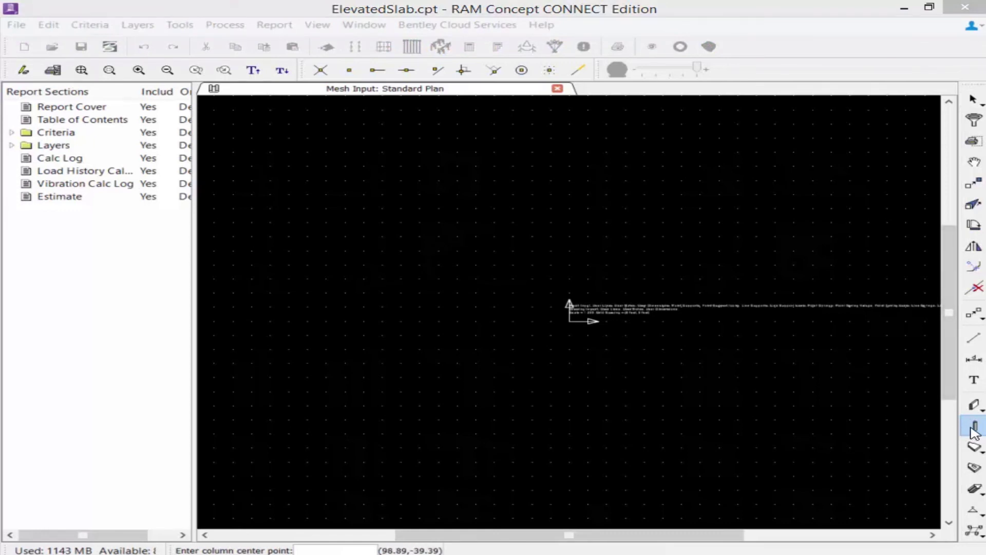
{"action": "left_click", "coordinate": [551, 70]}
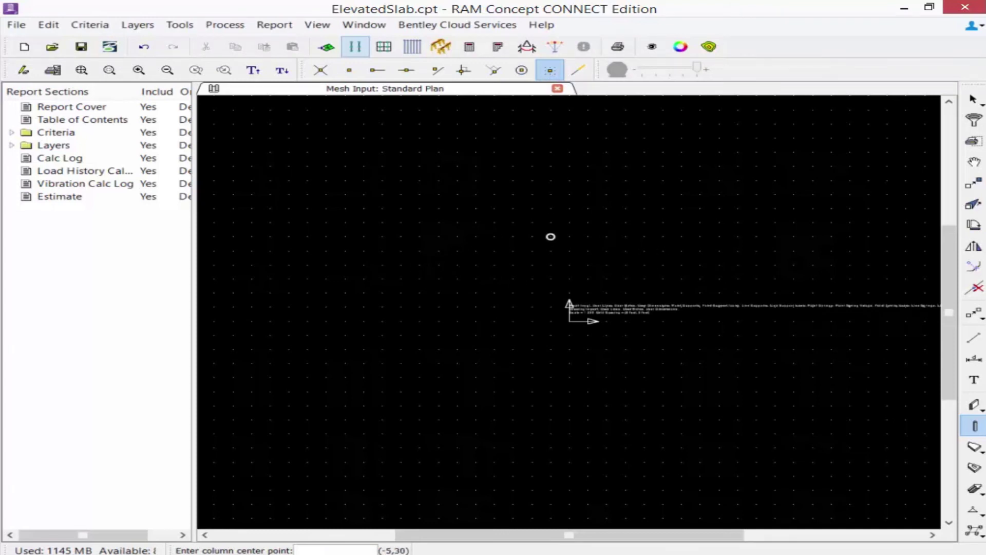
{"action": "left_click", "coordinate": [550, 70]}
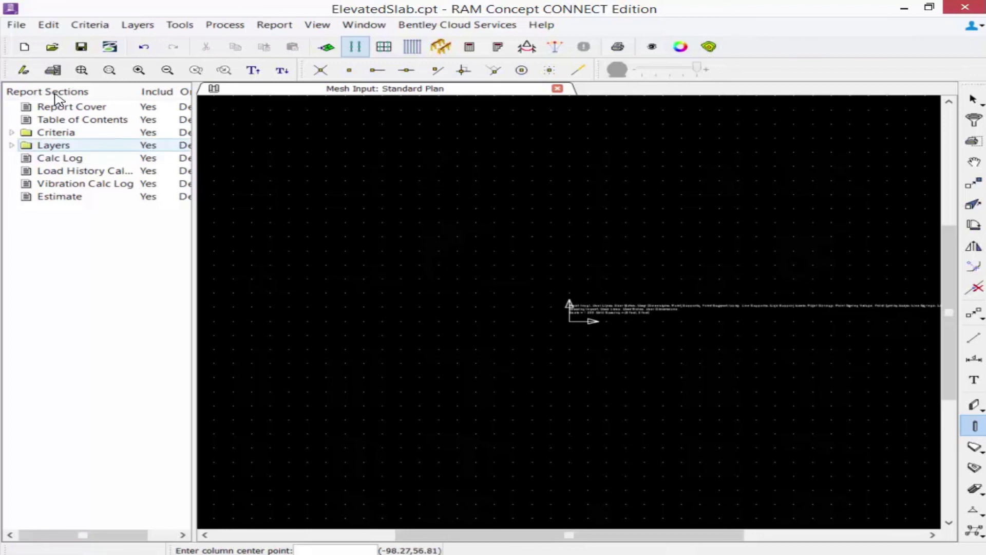
Import the RC Slab CAD drawing into the model.
{"action": "left_click", "coordinate": [16, 26]}
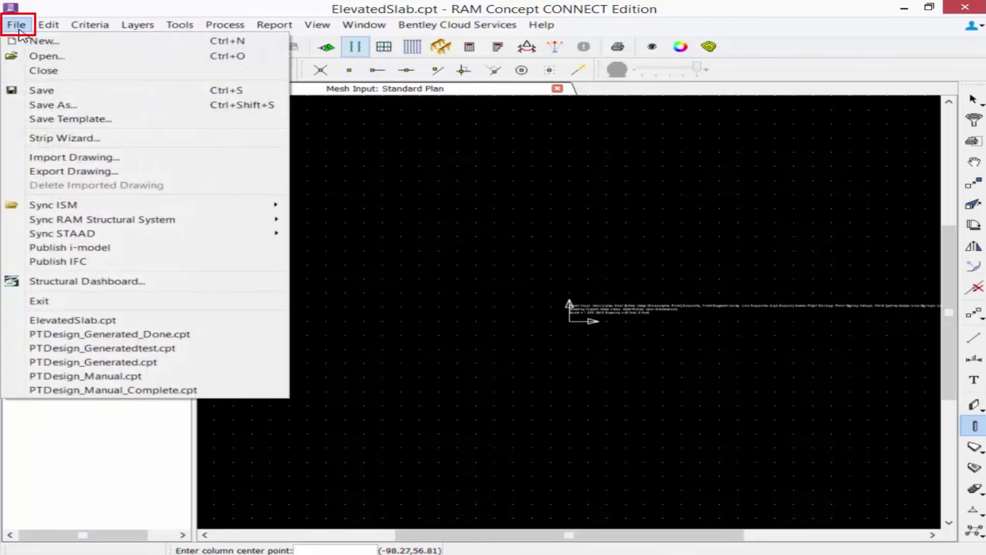
{"action": "left_click", "coordinate": [59, 156]}
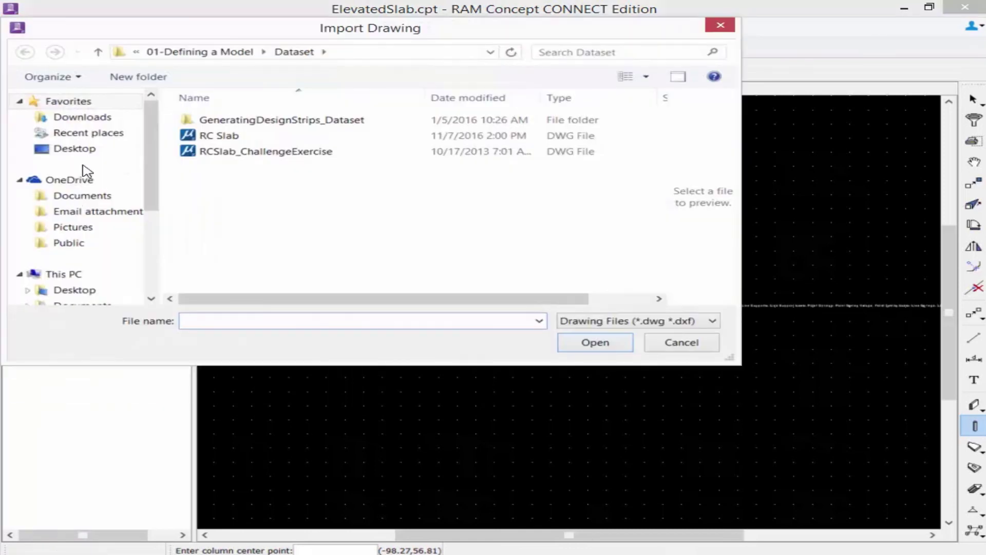
{"action": "left_click", "coordinate": [206, 136]}
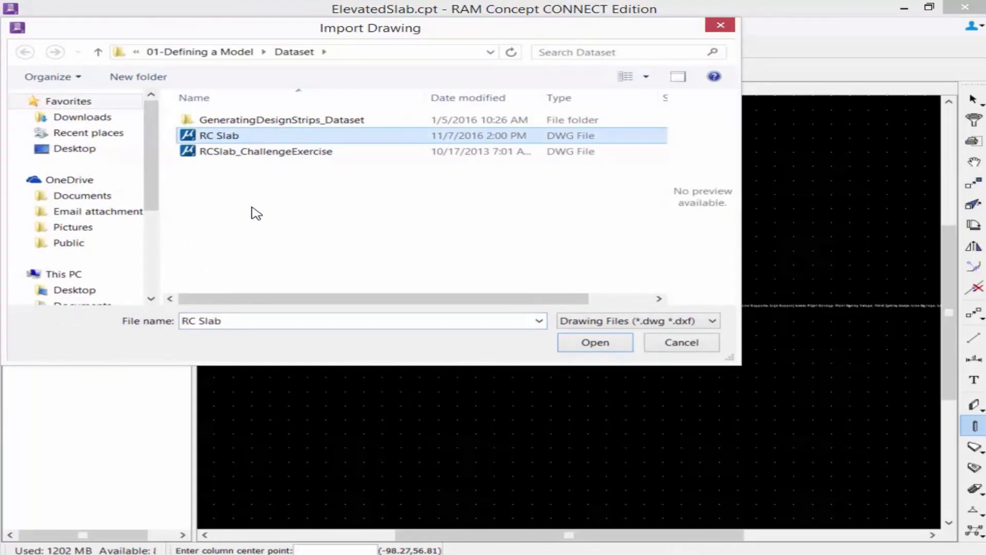
{"action": "left_click", "coordinate": [586, 345]}
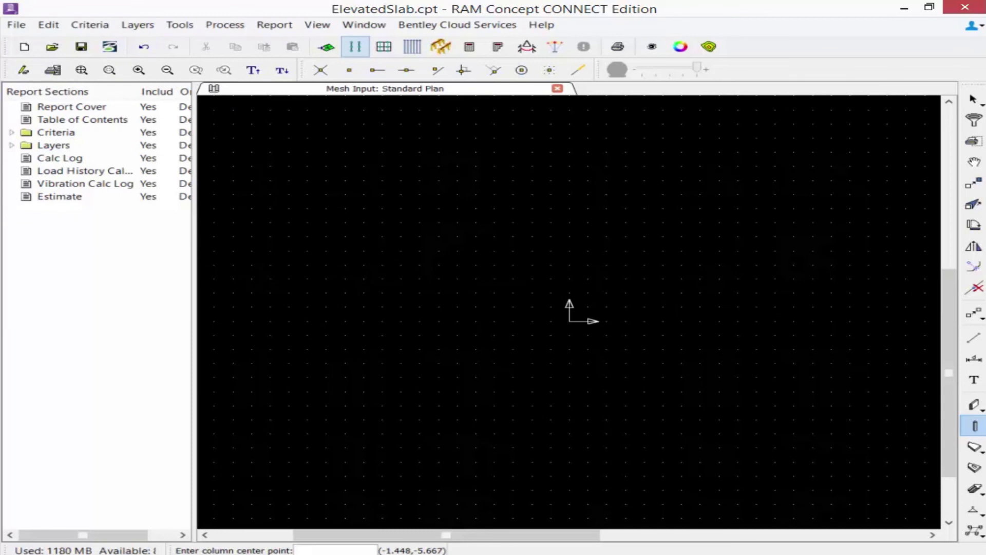
View the Drawing Import standard plan, then return to the Mesh Input plan.
{"action": "left_click", "coordinate": [138, 25]}
{"action": "mouse_move", "coordinate": [165, 40]}
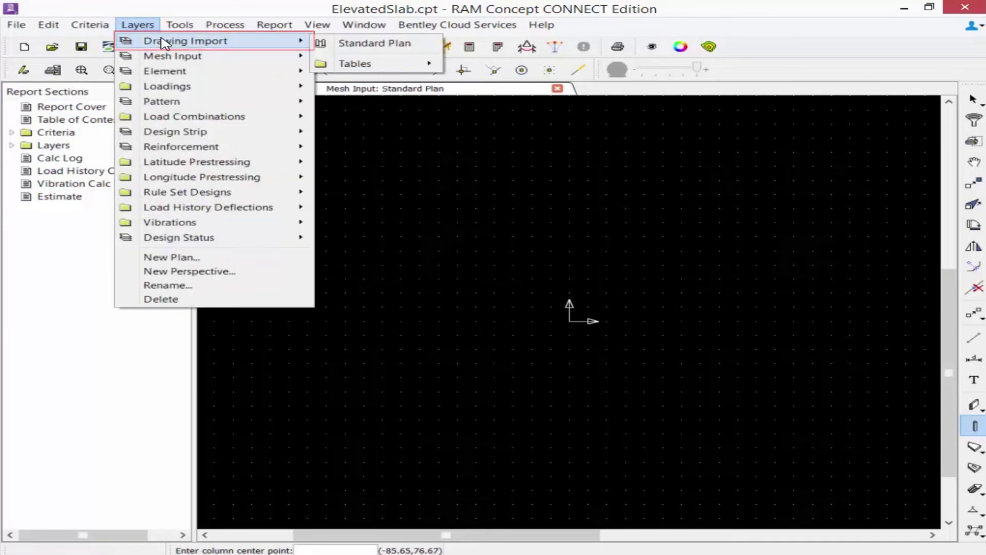
{"action": "left_click", "coordinate": [410, 44]}
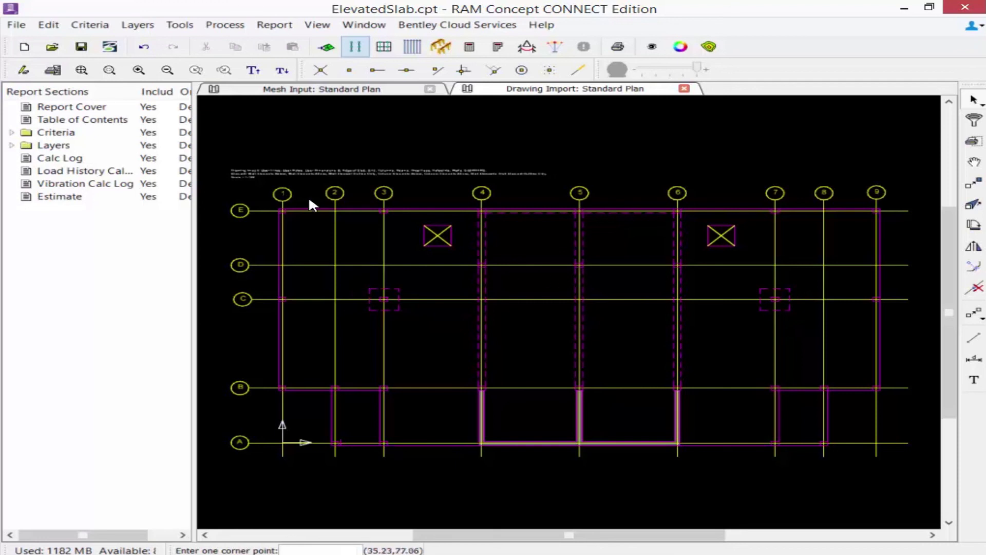
{"action": "left_click", "coordinate": [270, 92]}
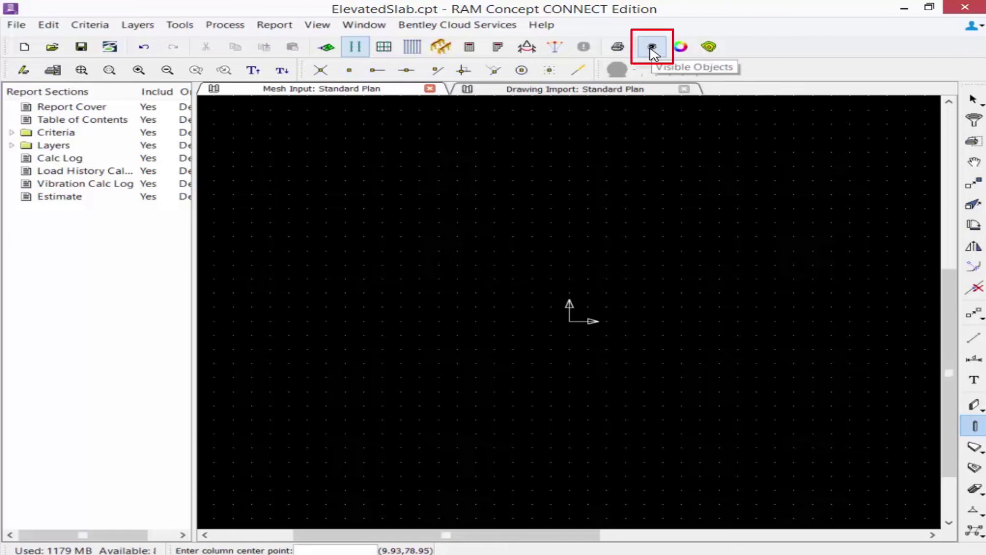
Make all Dwg Import layers visible on the Mesh Input plan with Show All.
{"action": "left_click", "coordinate": [652, 47]}
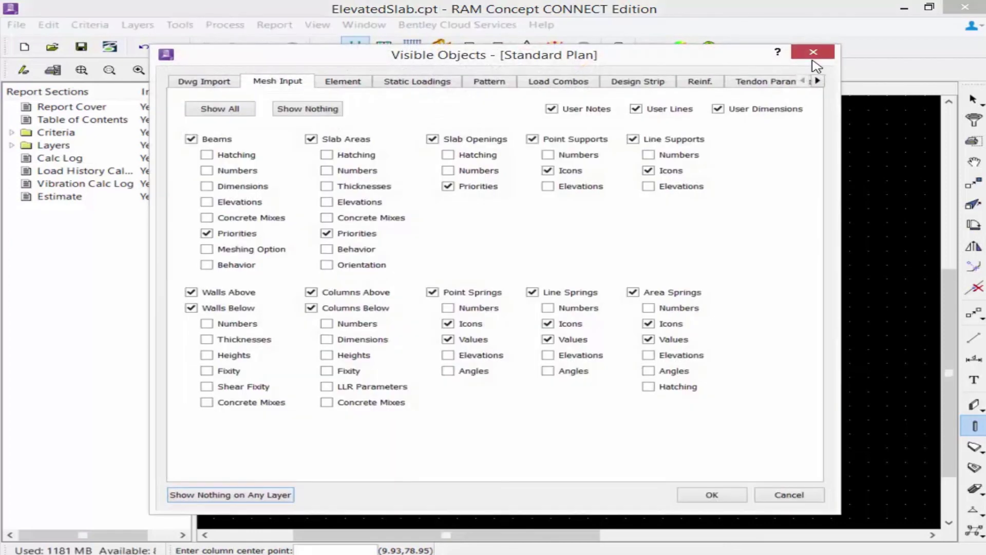
{"action": "left_click", "coordinate": [195, 84]}
{"action": "left_click", "coordinate": [220, 111]}
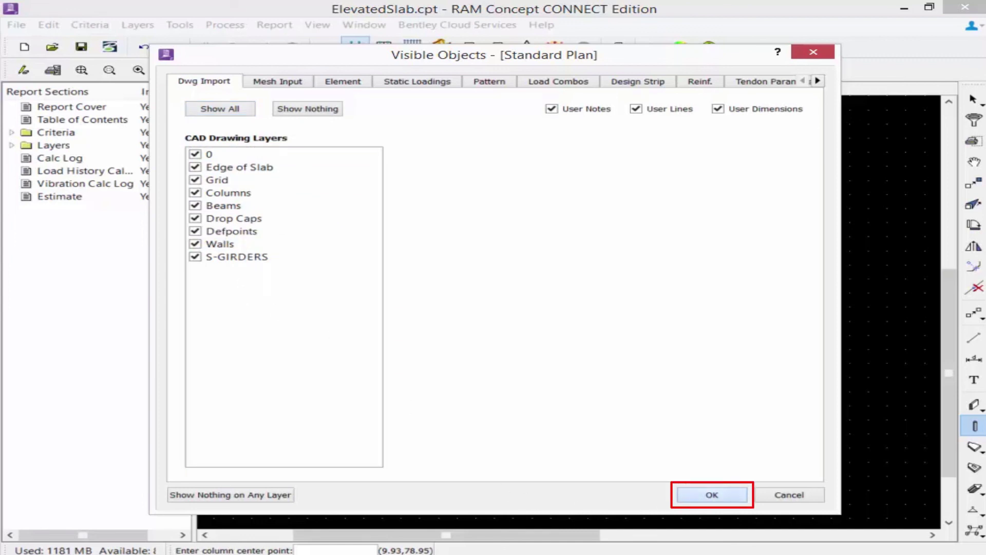
{"action": "left_click", "coordinate": [712, 494]}
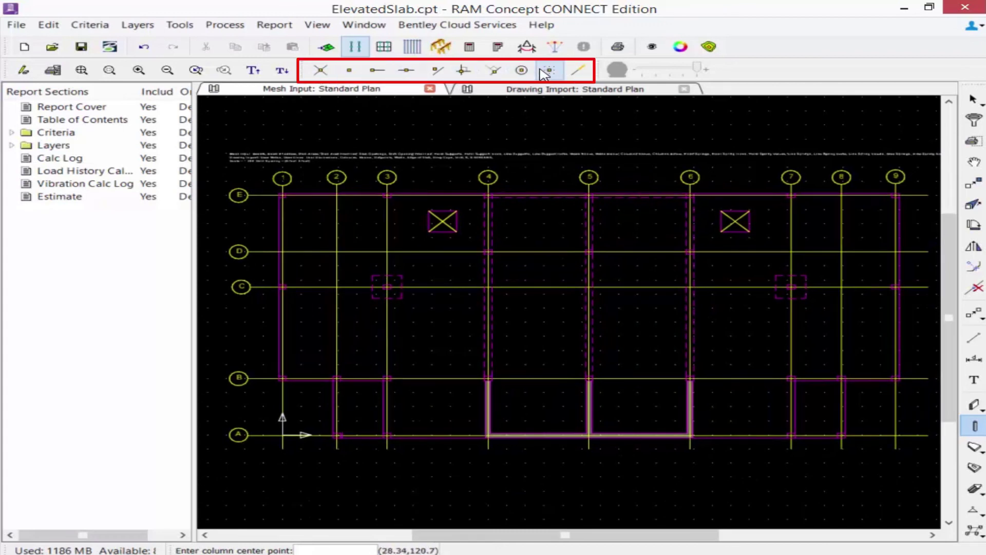
Turn on Snap to Intersection for picking points on the gridlines.
{"action": "left_click", "coordinate": [321, 71]}
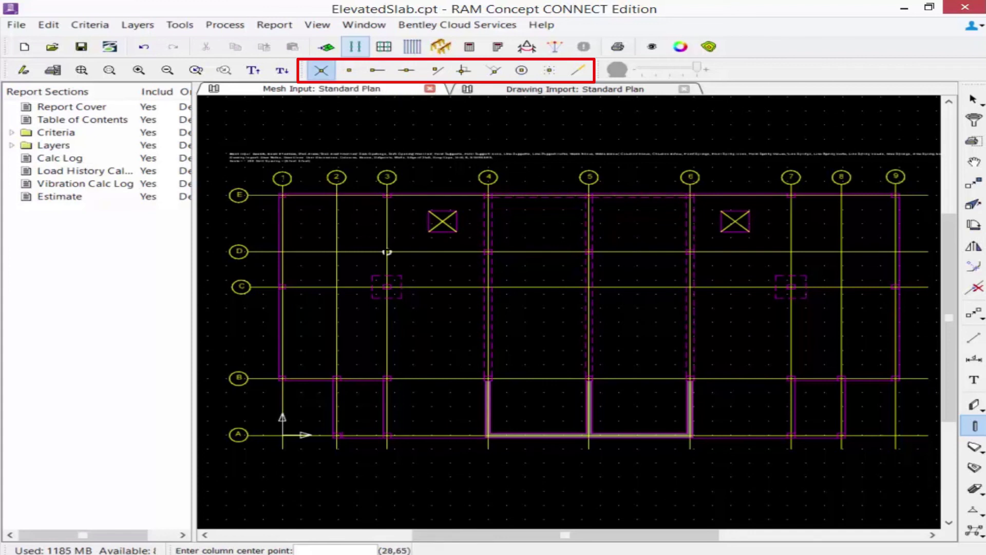